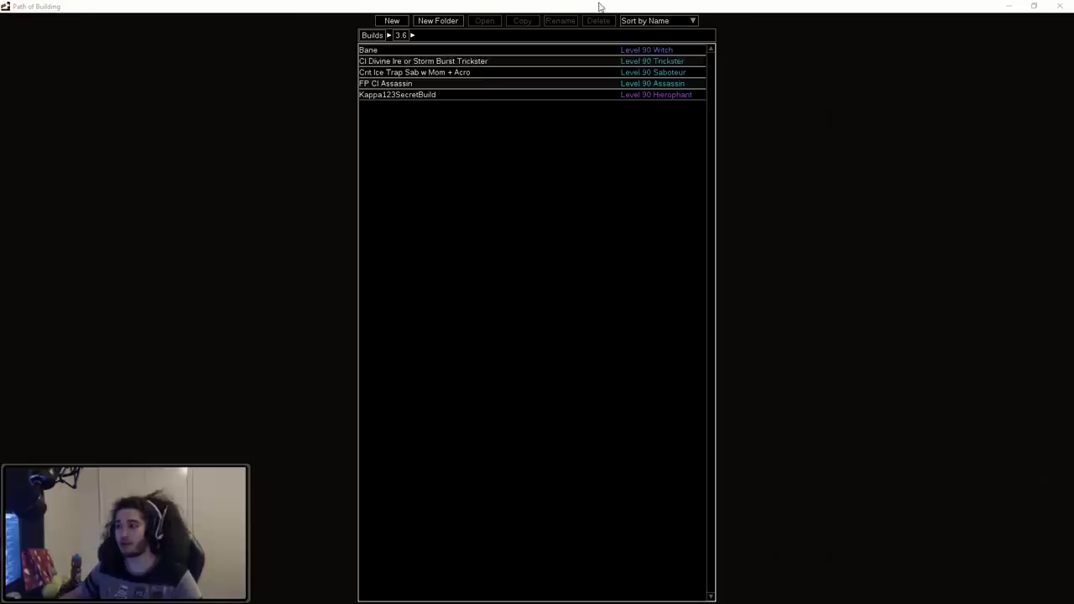
pyautogui.doubleClick(506, 91)
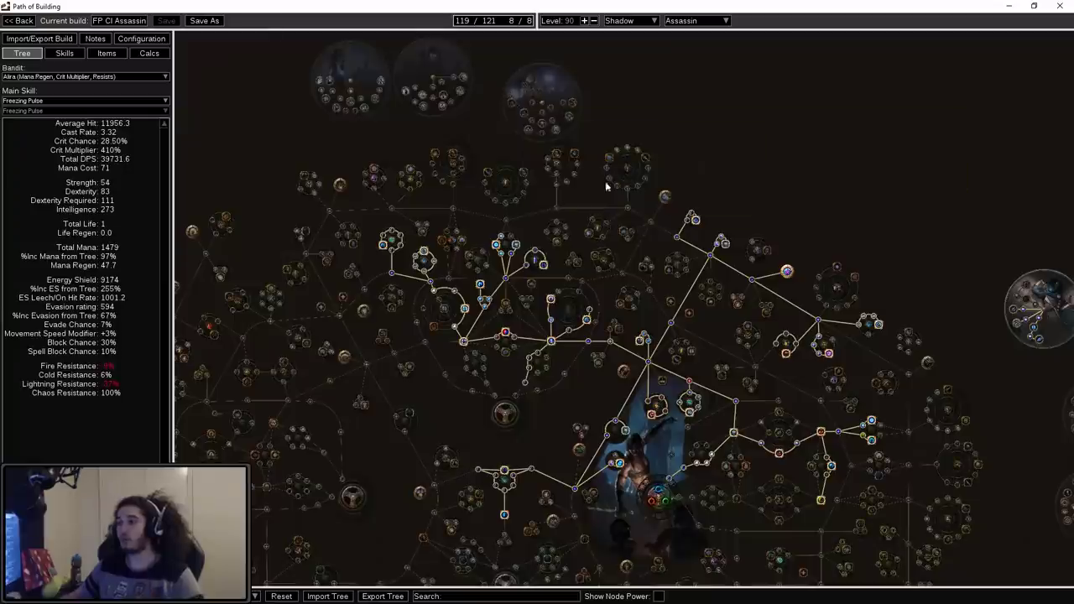
pyautogui.moveTo(628, 369); pyautogui.dragTo(627, 221)
pyautogui.scroll(-3, 627, 221)
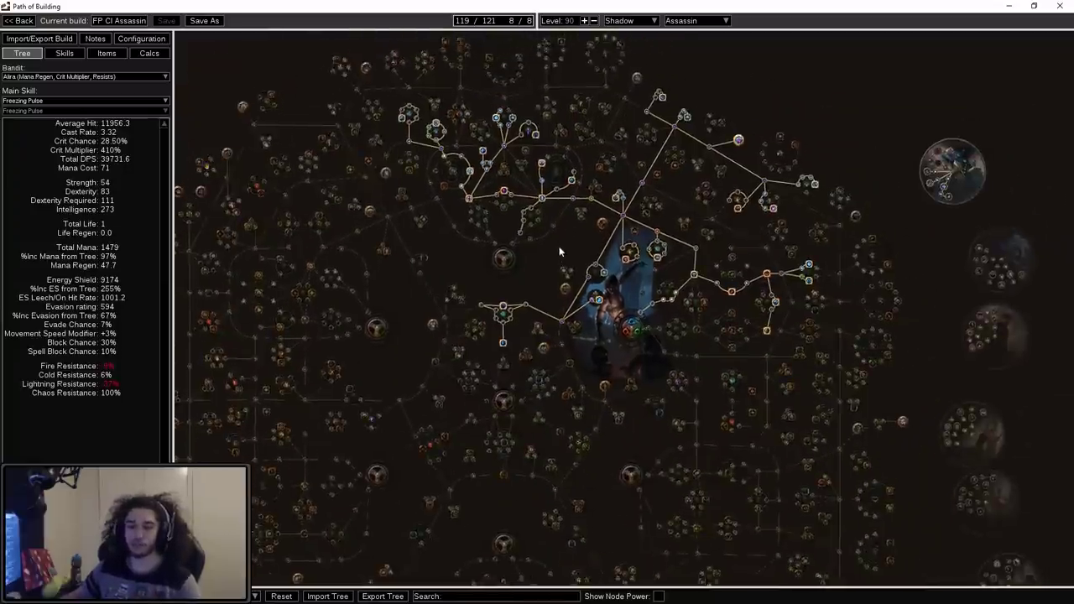
pyautogui.moveTo(543, 224); pyautogui.dragTo(534, 271)
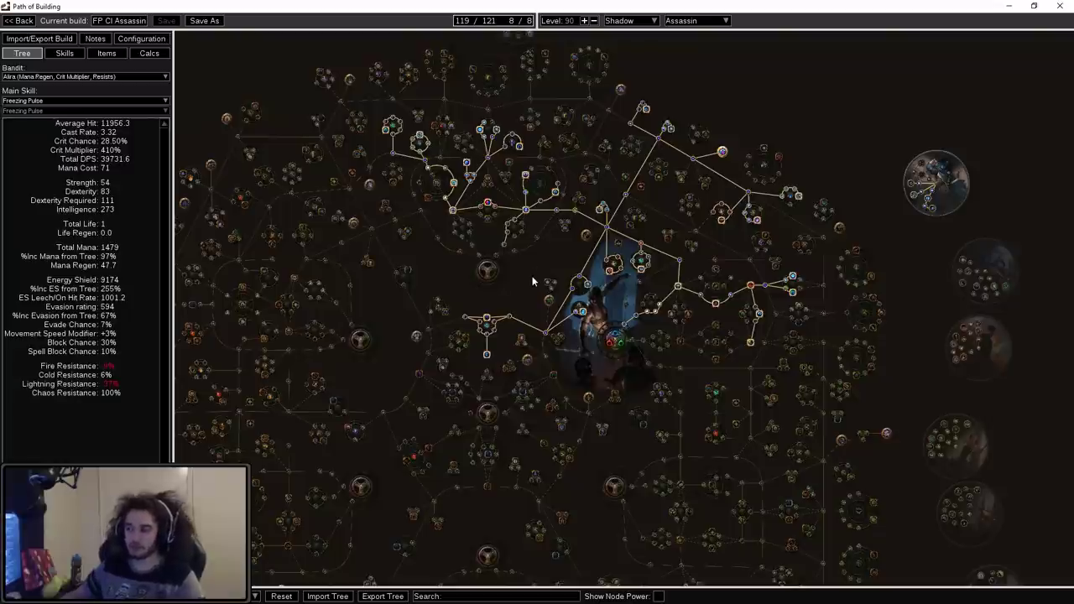
pyautogui.moveTo(532, 281); pyautogui.dragTo(532, 300)
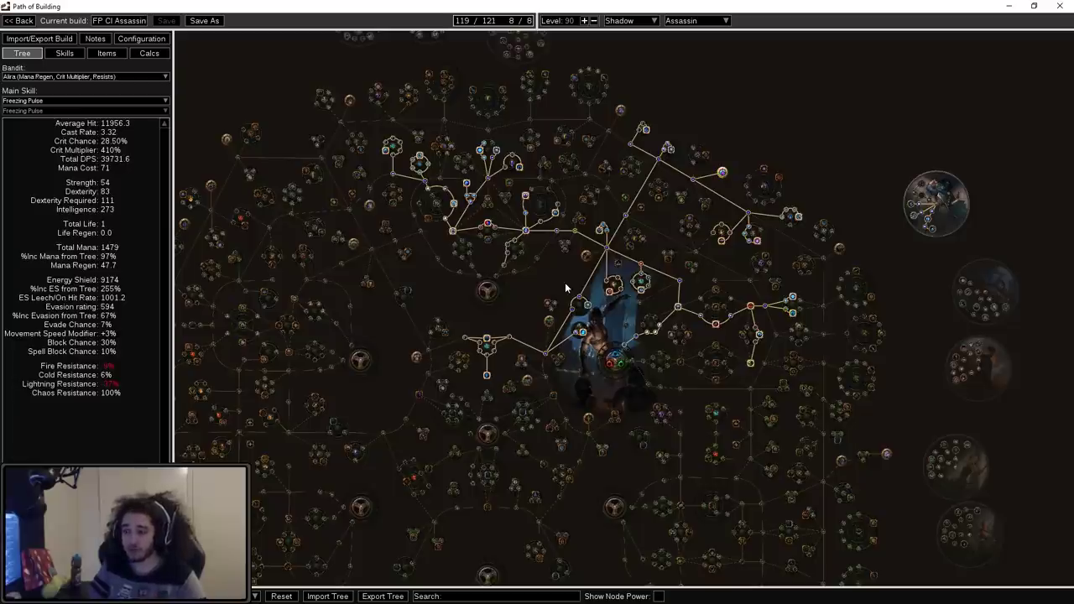
pyautogui.moveTo(680, 400); pyautogui.dragTo(738, 161)
pyautogui.scroll(5, 576, 355)
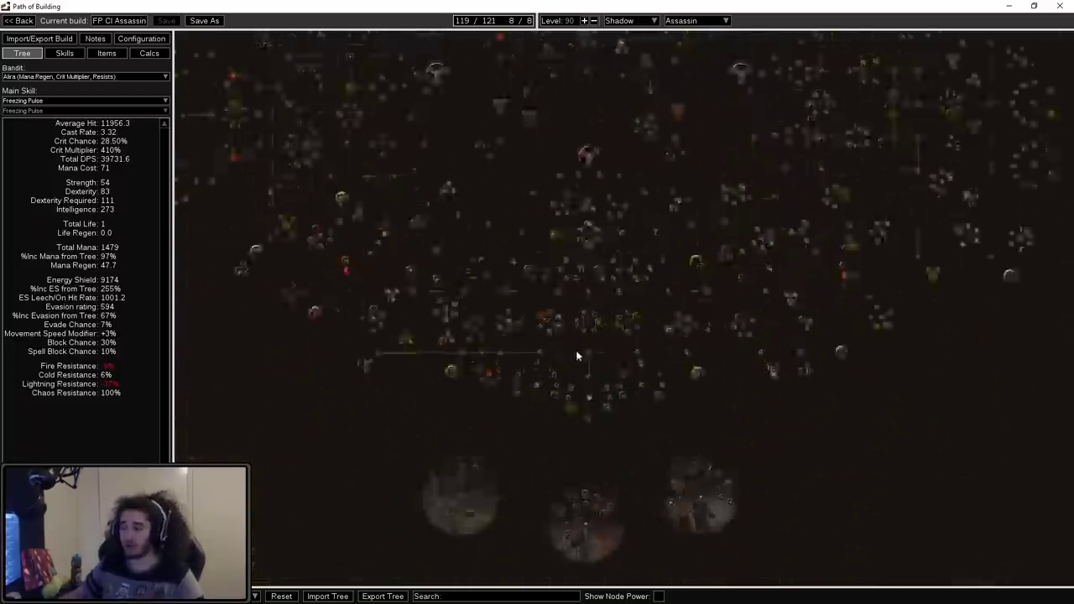
pyautogui.moveTo(537, 496); pyautogui.dragTo(602, 199)
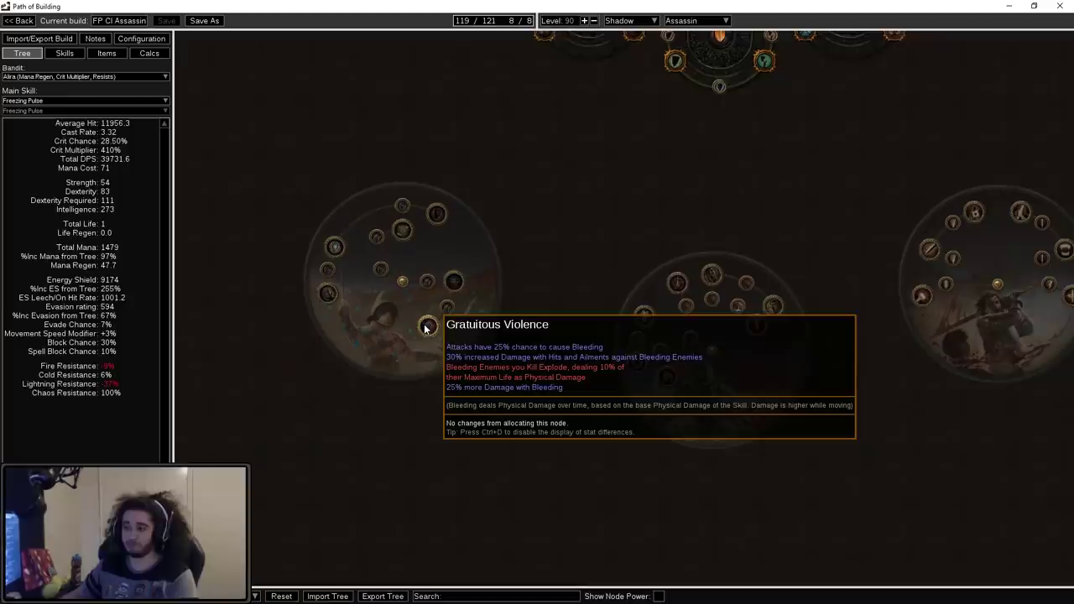
pyautogui.scroll(-6, 427, 327)
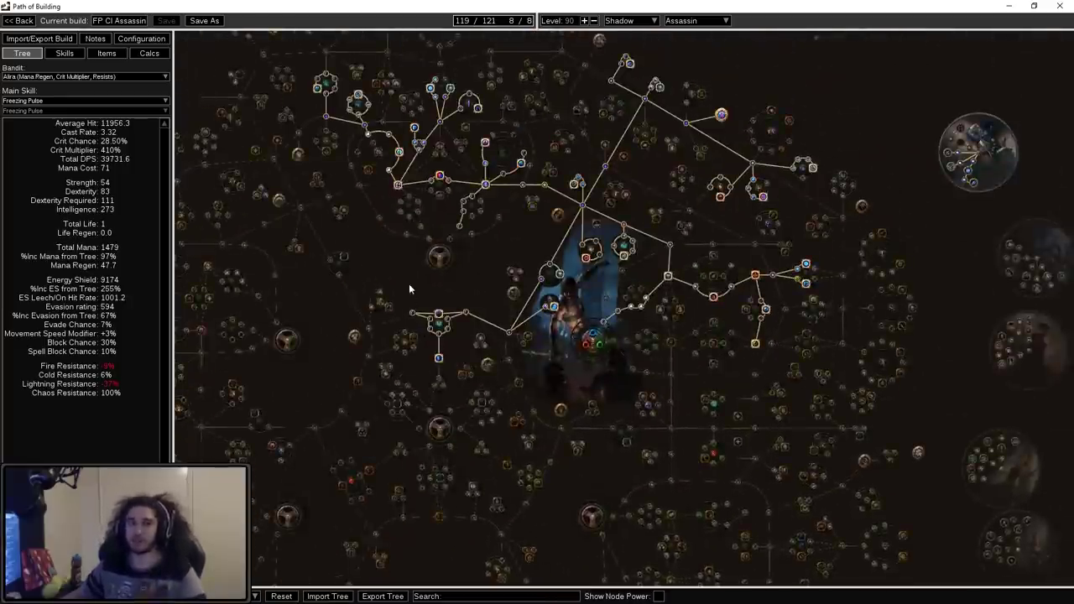
pyautogui.moveTo(409, 288)
pyautogui.mouseDown()
pyautogui.moveTo(456, 288)
pyautogui.moveTo(441, 375)
pyautogui.mouseUp()
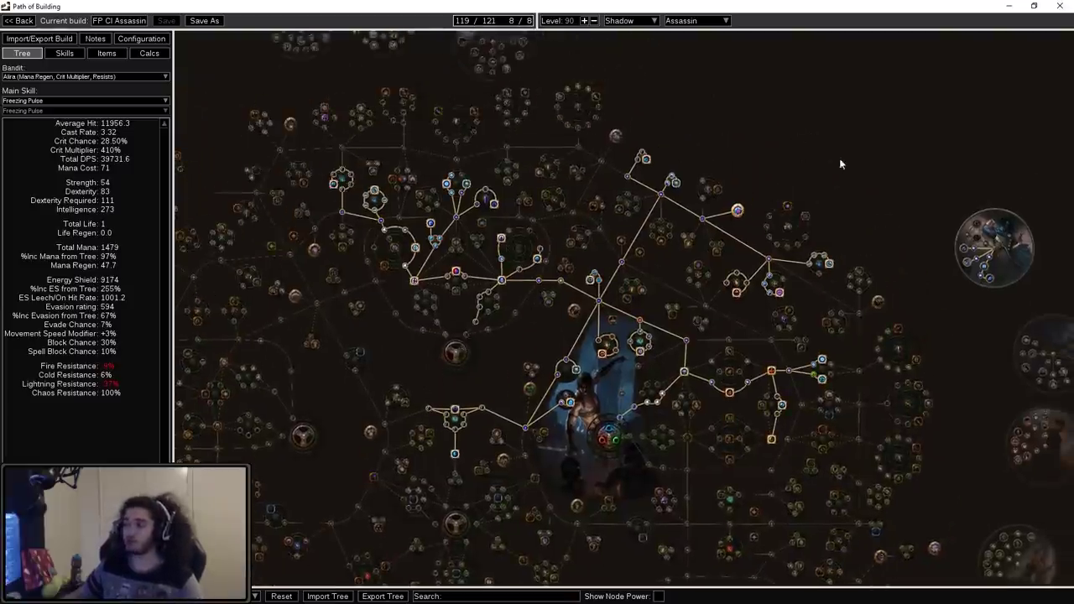
pyautogui.moveTo(839, 163); pyautogui.dragTo(557, 156)
pyautogui.scroll(3, 690, 252)
pyautogui.moveTo(649, 305); pyautogui.dragTo(614, 386)
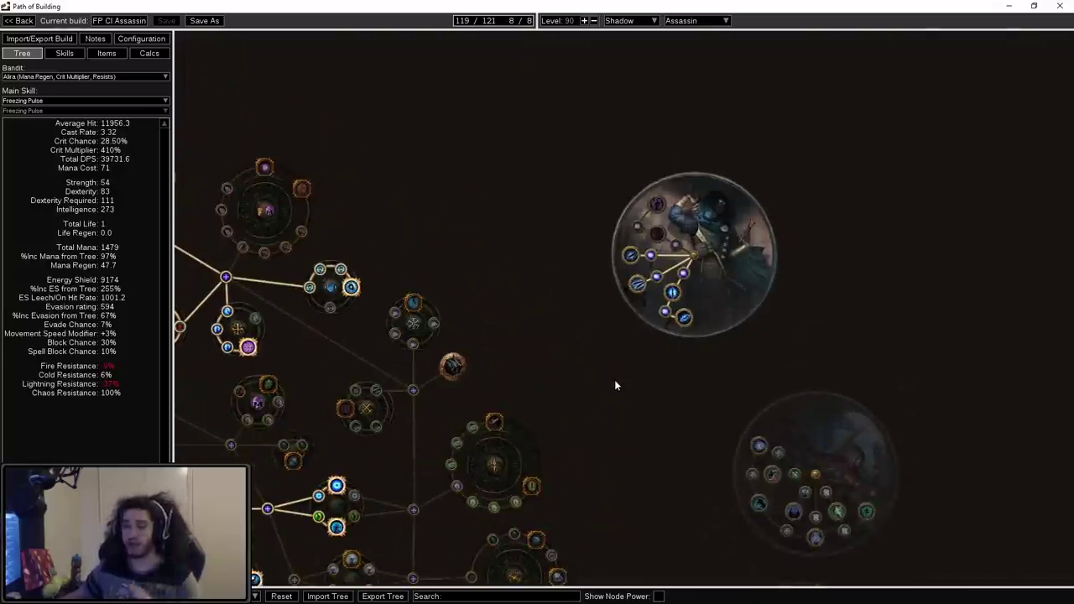
pyautogui.moveTo(615, 385)
pyautogui.mouseDown()
pyautogui.moveTo(685, 463)
pyautogui.moveTo(658, 512)
pyautogui.moveTo(869, 346)
pyautogui.mouseUp()
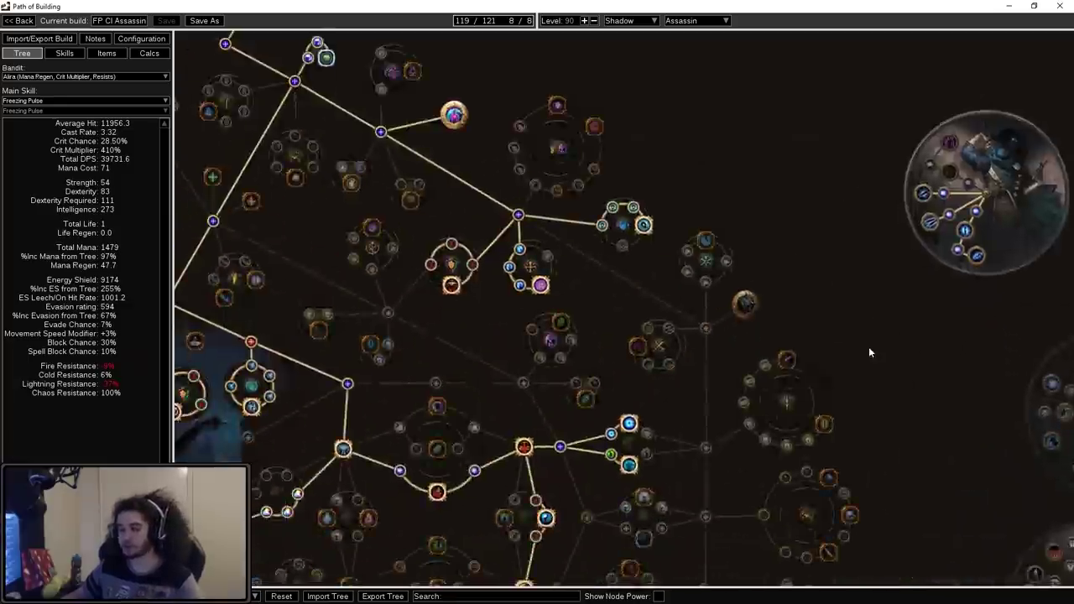
pyautogui.scroll(-1, 869, 347)
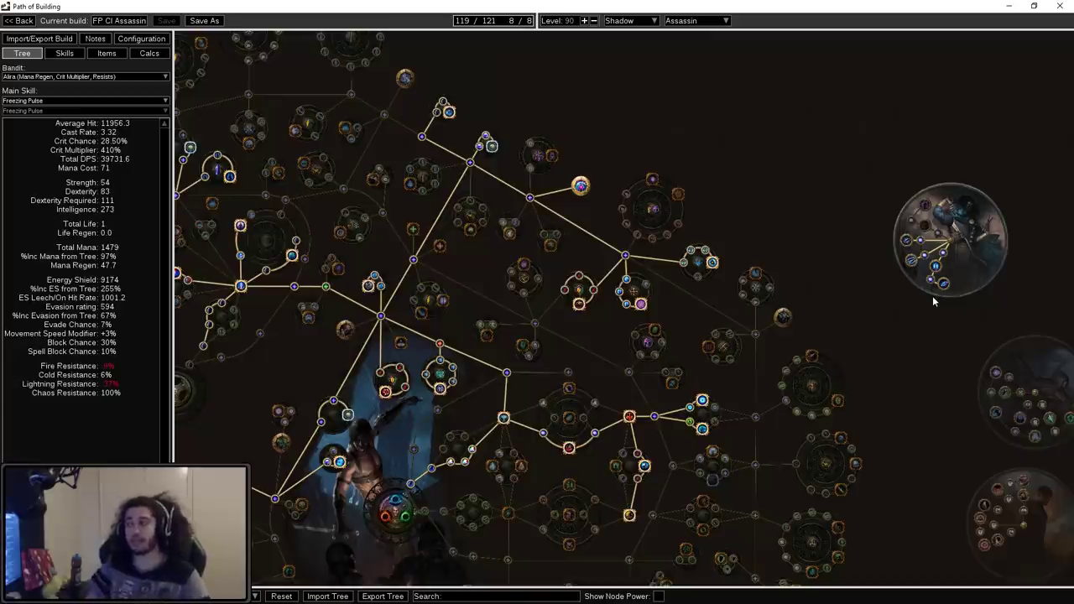
pyautogui.scroll(3, 803, 242)
pyautogui.moveTo(803, 242); pyautogui.dragTo(415, 228)
pyautogui.scroll(2, 445, 376)
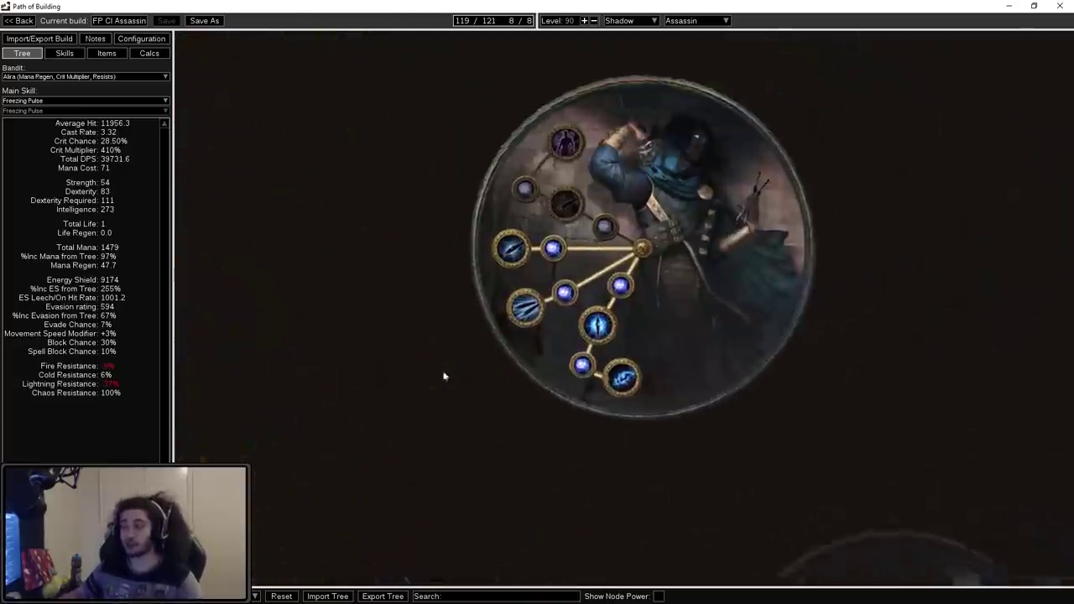
pyautogui.moveTo(445, 376); pyautogui.dragTo(430, 378)
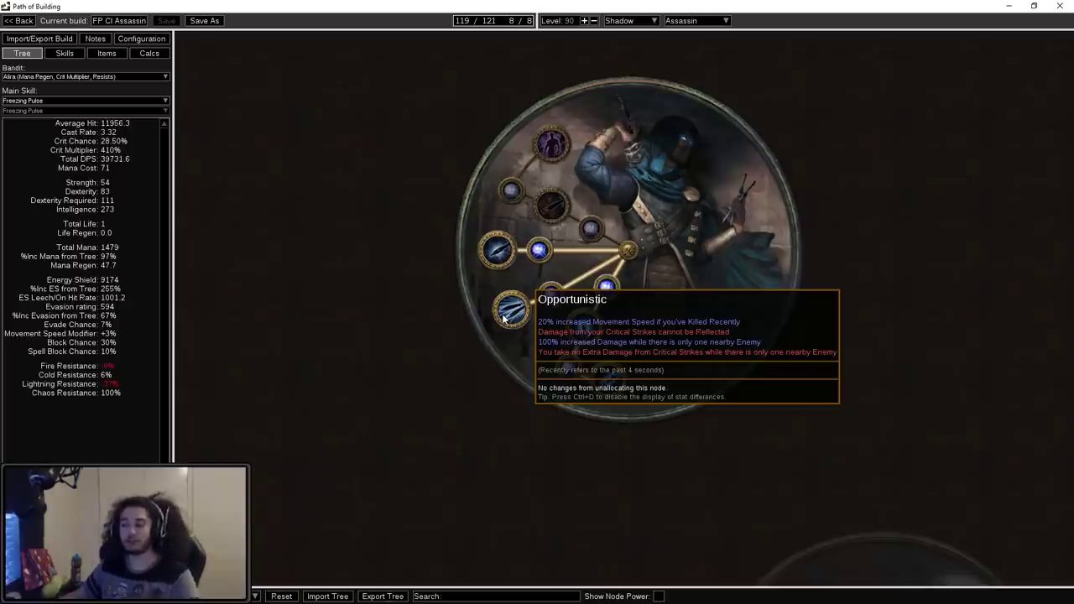
pyautogui.scroll(-5, 504, 317)
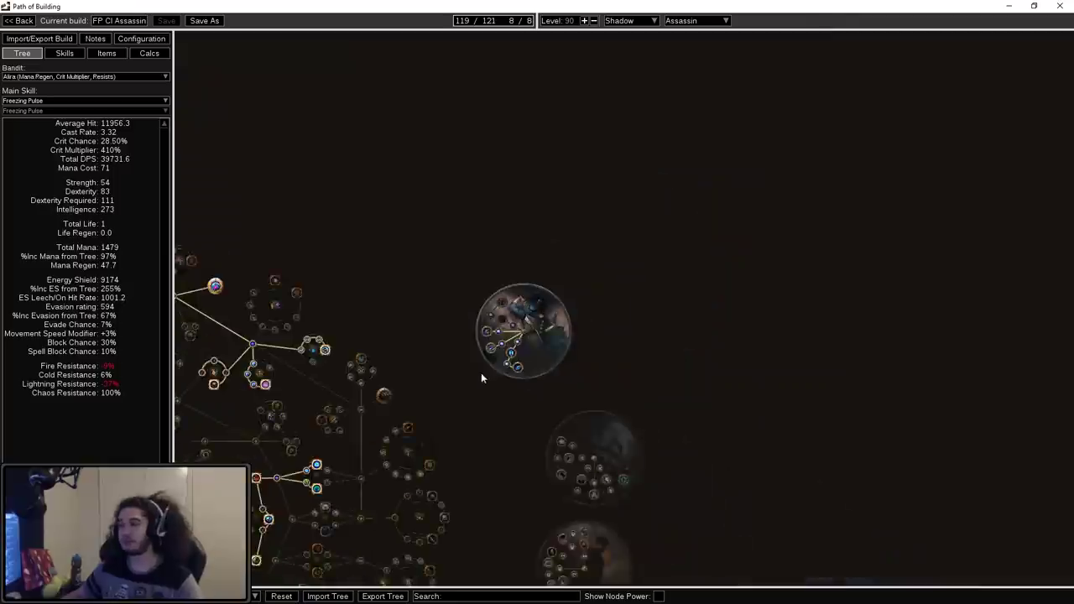
pyautogui.moveTo(481, 377); pyautogui.dragTo(888, 173)
pyautogui.moveTo(710, 179)
pyautogui.mouseDown()
pyautogui.moveTo(703, 294)
pyautogui.moveTo(755, 199)
pyautogui.mouseUp()
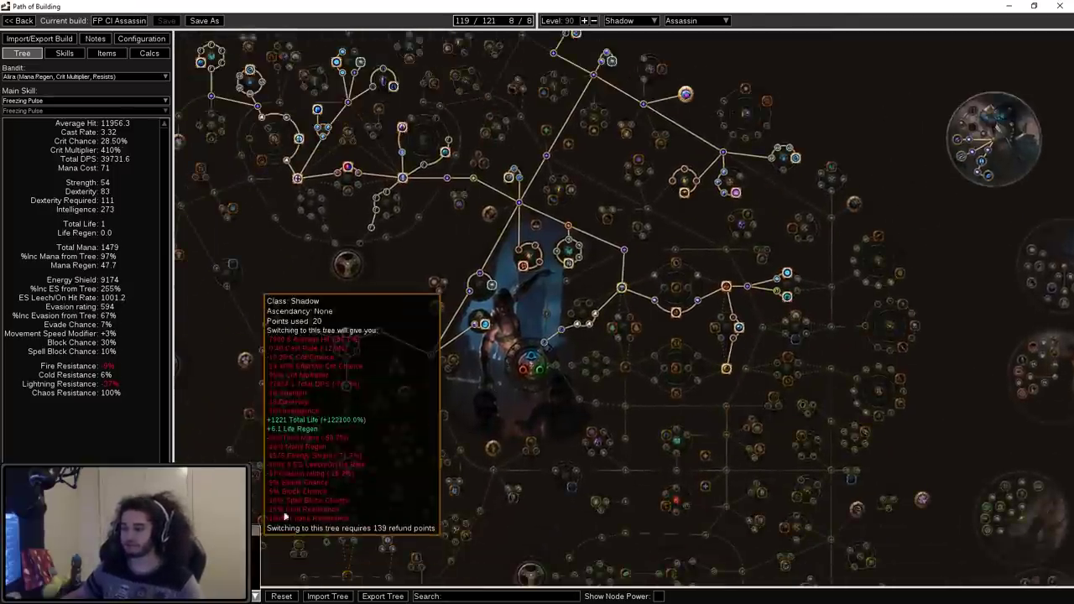
# - Switch to the 20-point leveling tree and zoom in on the upper part of its path
pyautogui.click(256, 594)
pyautogui.scroll(2, 646, 230)
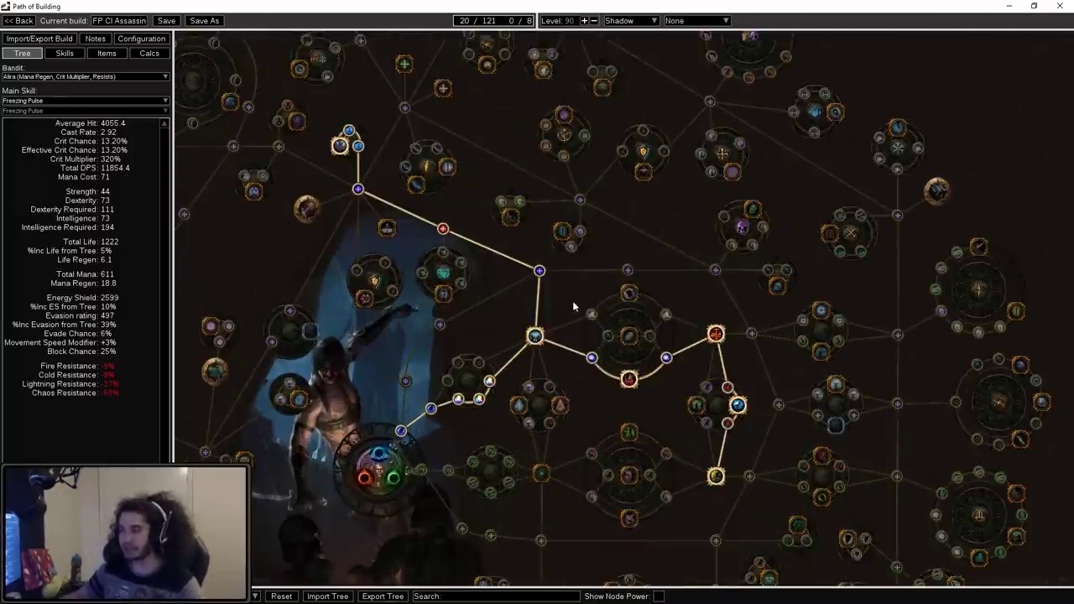
pyautogui.moveTo(573, 301)
pyautogui.mouseDown()
pyautogui.moveTo(547, 200)
pyautogui.moveTo(537, 228)
pyautogui.moveTo(556, 365)
pyautogui.moveTo(531, 307)
pyautogui.moveTo(537, 356)
pyautogui.moveTo(521, 309)
pyautogui.moveTo(524, 341)
pyautogui.moveTo(593, 298)
pyautogui.mouseUp()
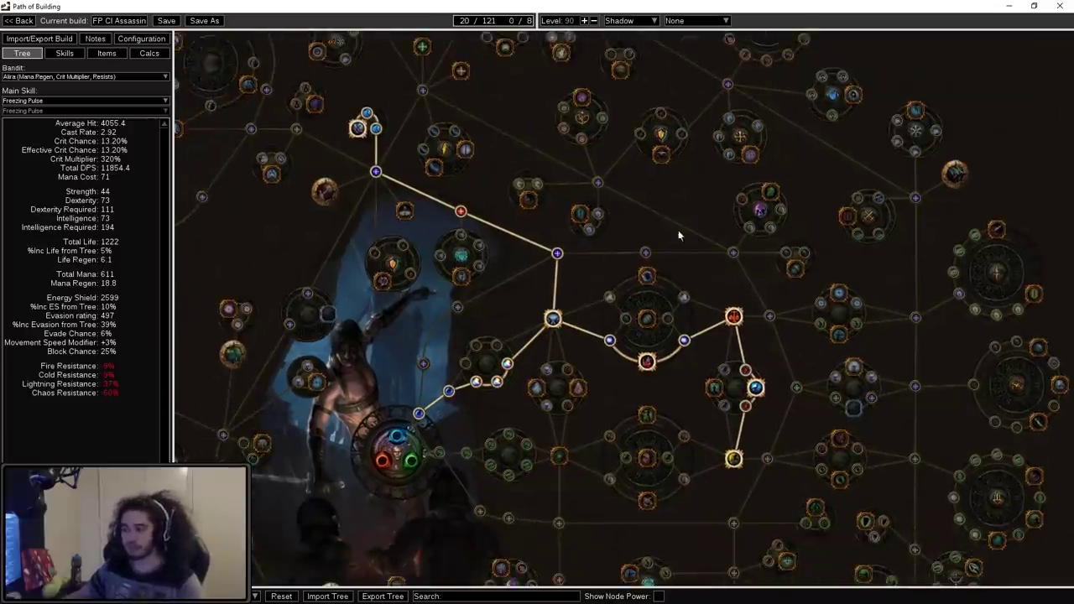
pyautogui.moveTo(710, 268); pyautogui.dragTo(666, 154)
pyautogui.scroll(2, 569, 273)
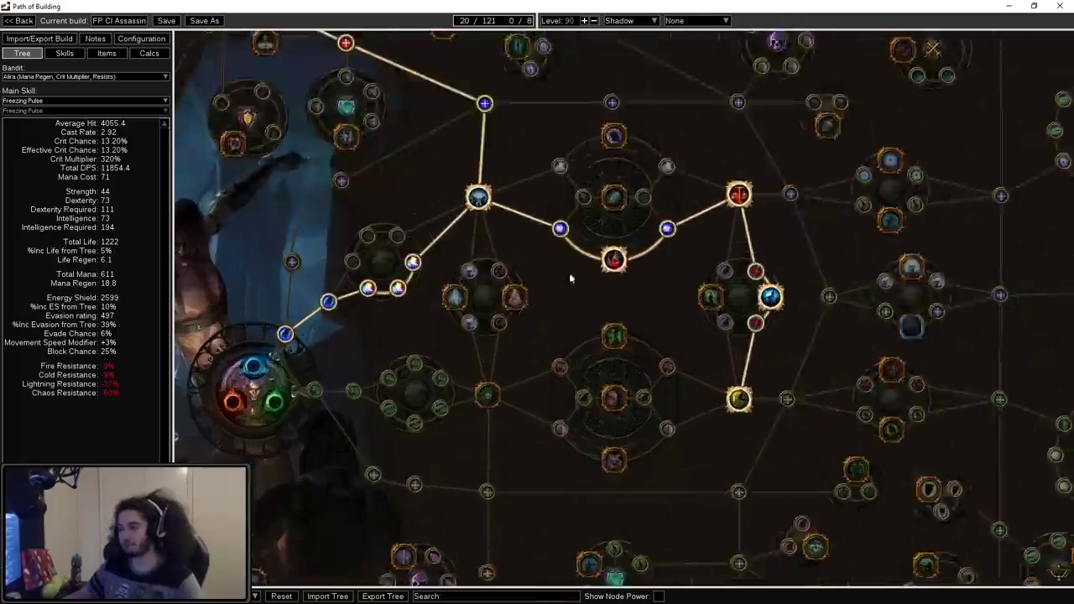
pyautogui.scroll(2, 775, 217)
pyautogui.scroll(-2, 632, 287)
# - Pan across to the right end of the leveling path and the Lethal Assault area
pyautogui.moveTo(633, 287)
pyautogui.mouseDown()
pyautogui.moveTo(586, 316)
pyautogui.moveTo(317, 237)
pyautogui.mouseUp()
pyautogui.moveTo(412, 288)
pyautogui.mouseDown()
pyautogui.moveTo(536, 279)
pyautogui.moveTo(488, 267)
pyautogui.mouseUp()
pyautogui.moveTo(682, 216); pyautogui.dragTo(586, 234)
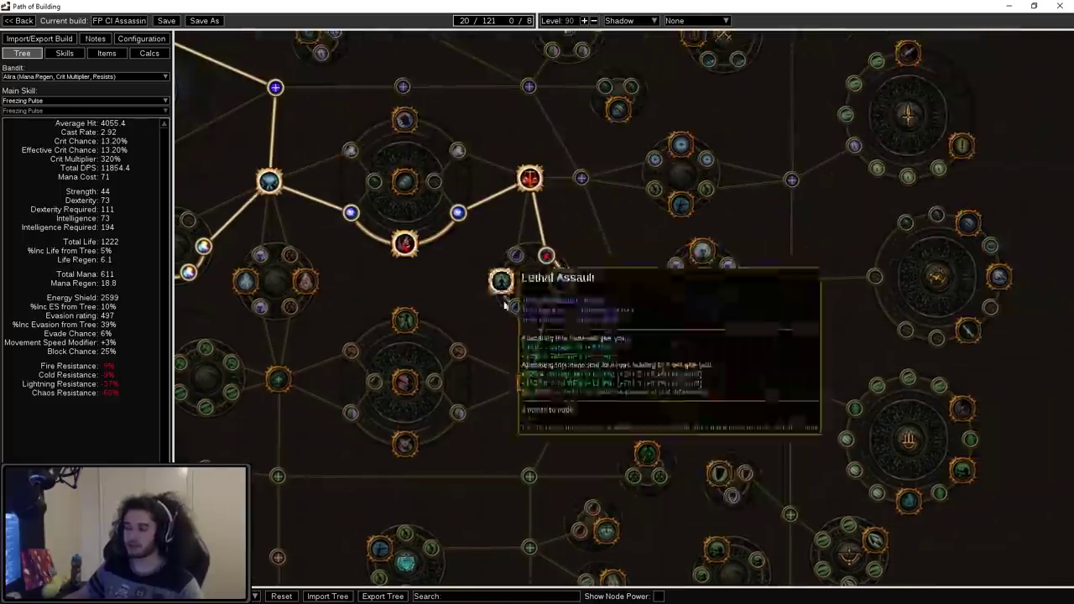
pyautogui.scroll(2, 621, 298)
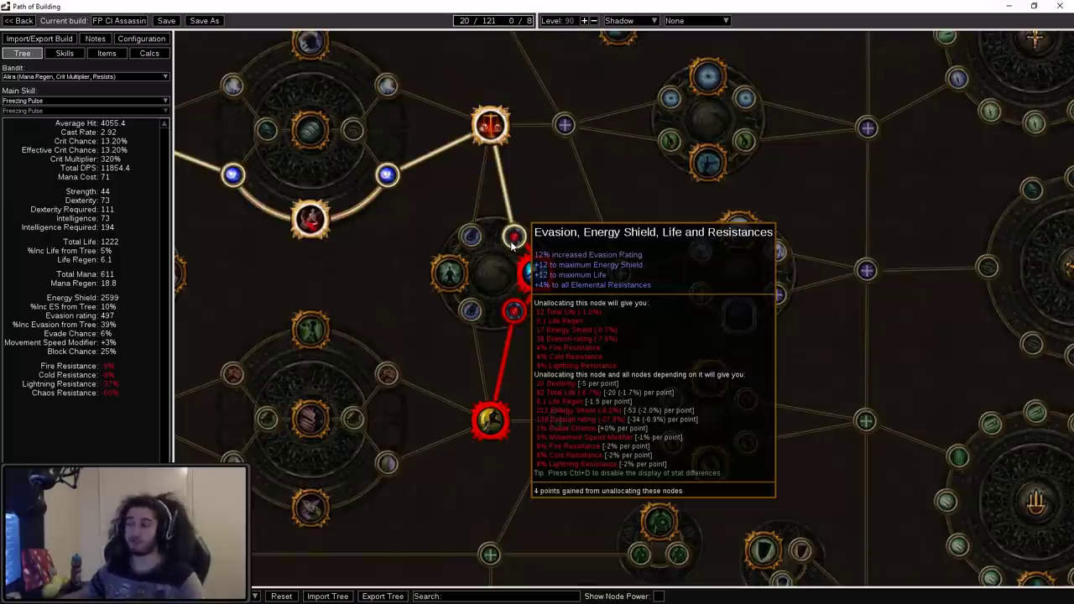
pyautogui.scroll(-3, 512, 244)
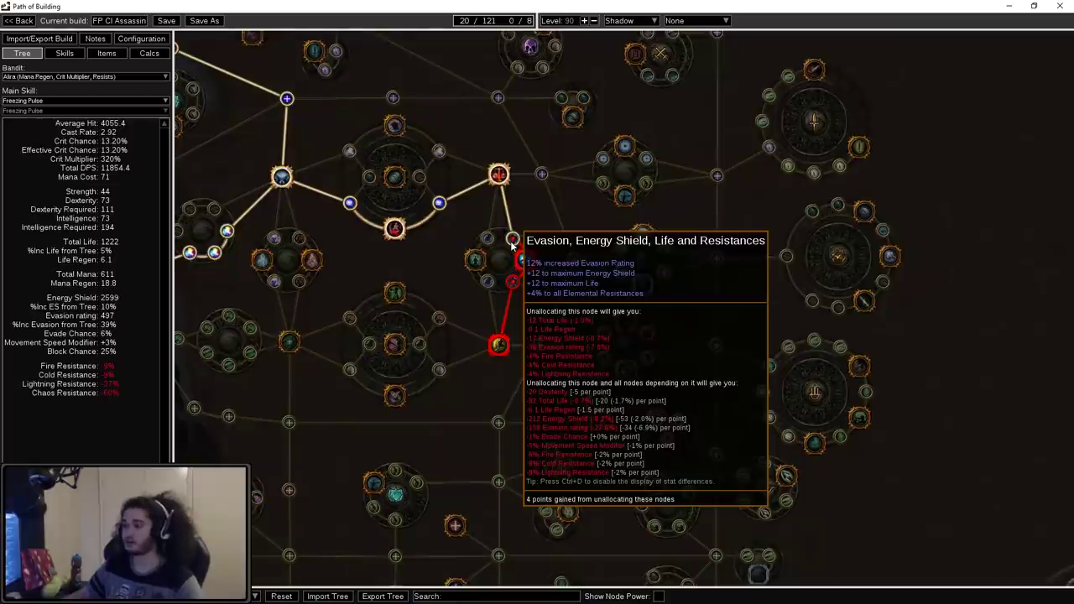
# - Inspect Blood Siphon and Resourcefulness, then zoom out to the whole leveling path
pyautogui.moveTo(382, 247); pyautogui.dragTo(536, 247)
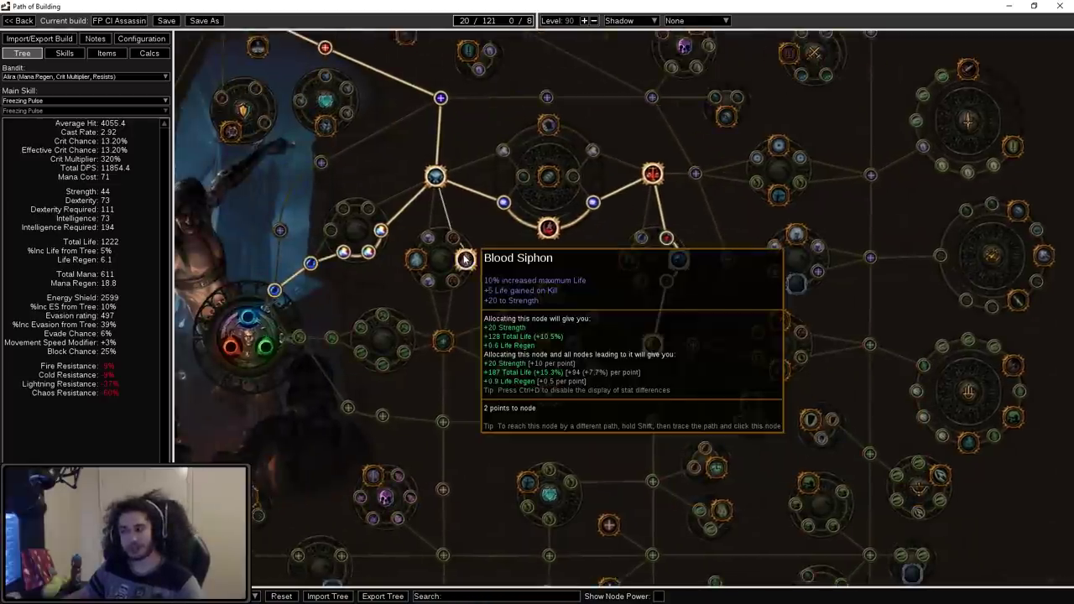
pyautogui.moveTo(545, 284); pyautogui.dragTo(412, 317)
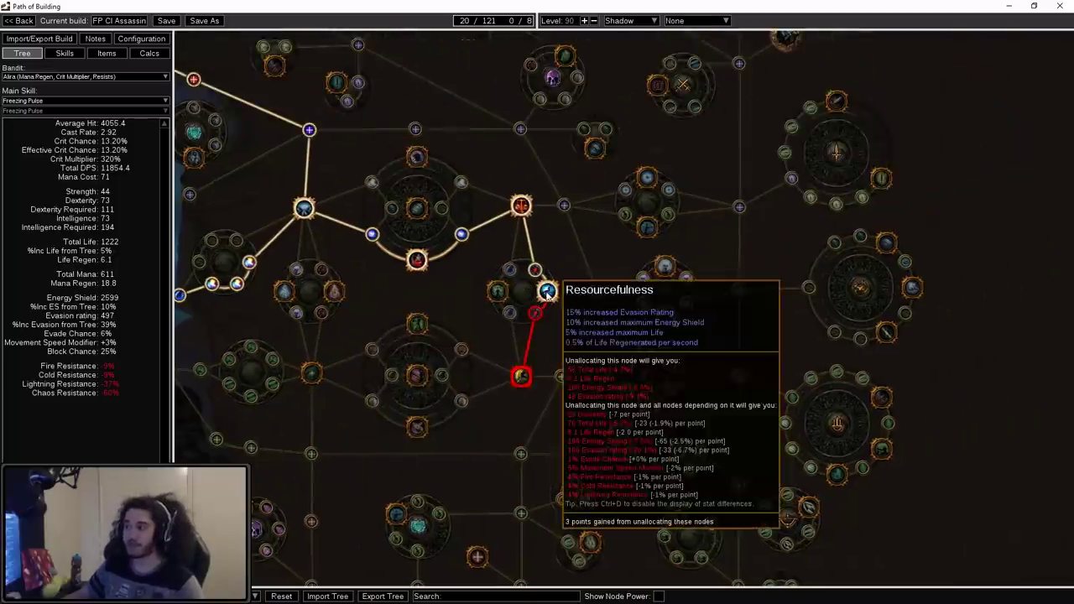
pyautogui.scroll(2, 509, 295)
pyautogui.scroll(1, 547, 294)
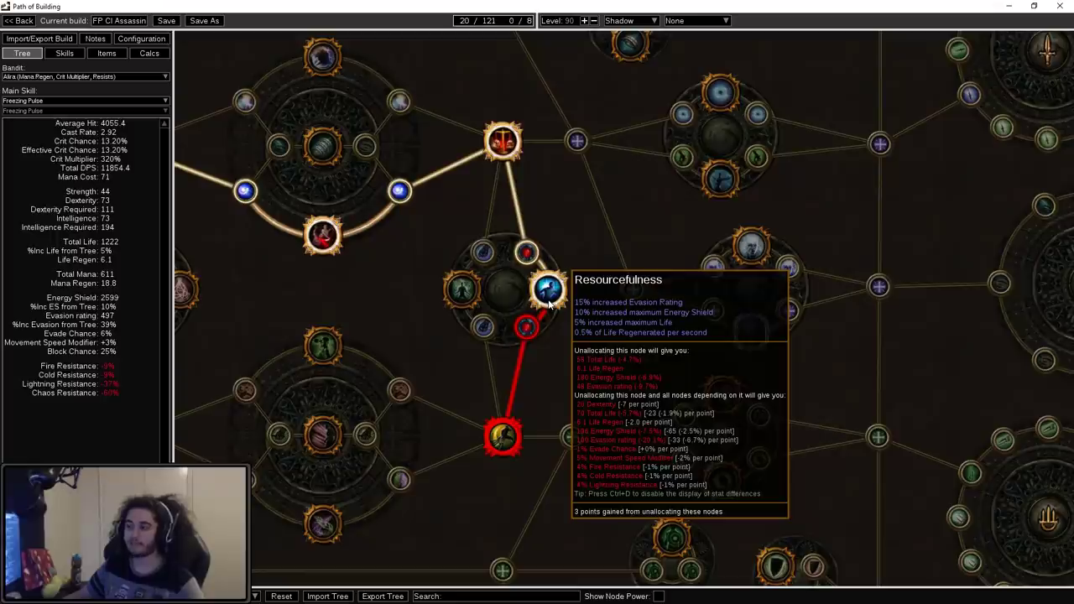
pyautogui.scroll(-3, 560, 357)
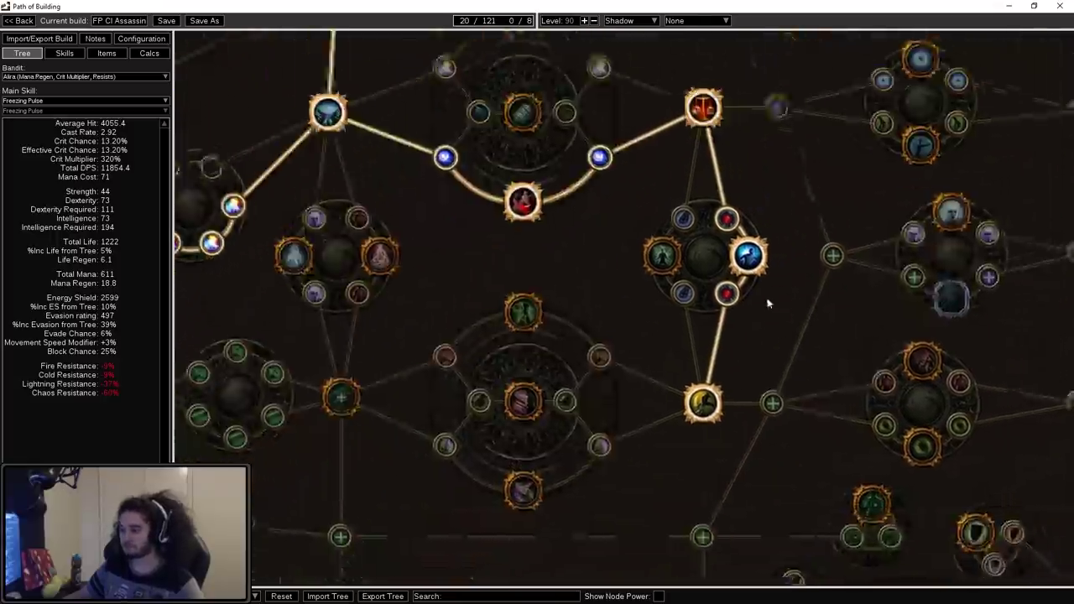
pyautogui.scroll(-1, 653, 351)
pyautogui.moveTo(652, 351); pyautogui.dragTo(605, 390)
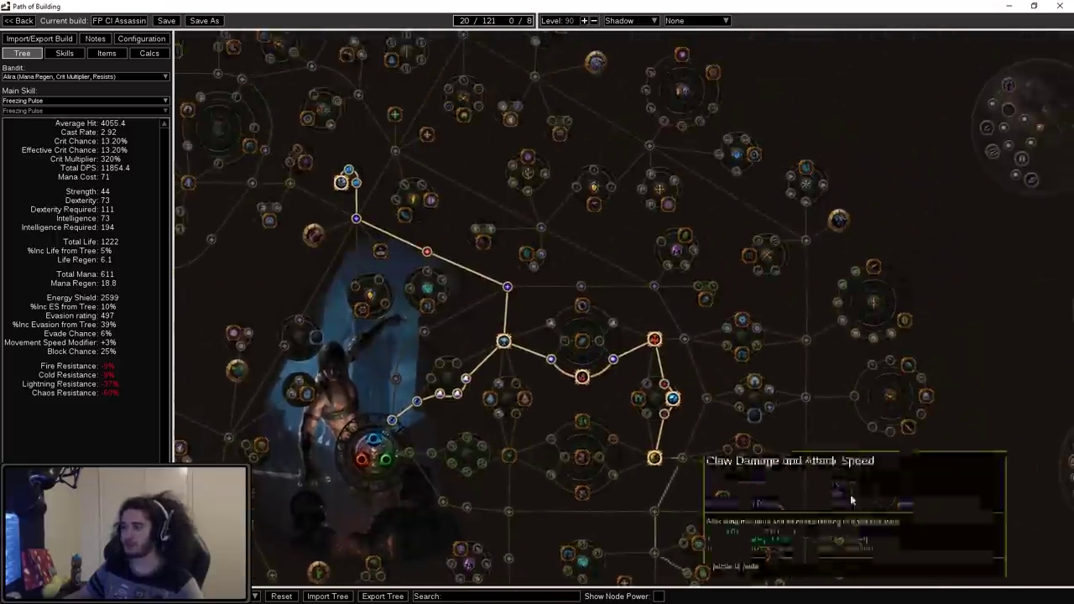
# - Review the cast speed and spell crit nodes and the allocated path near Nimbleness
pyautogui.moveTo(243, 203); pyautogui.dragTo(436, 231)
pyautogui.scroll(4, 504, 216)
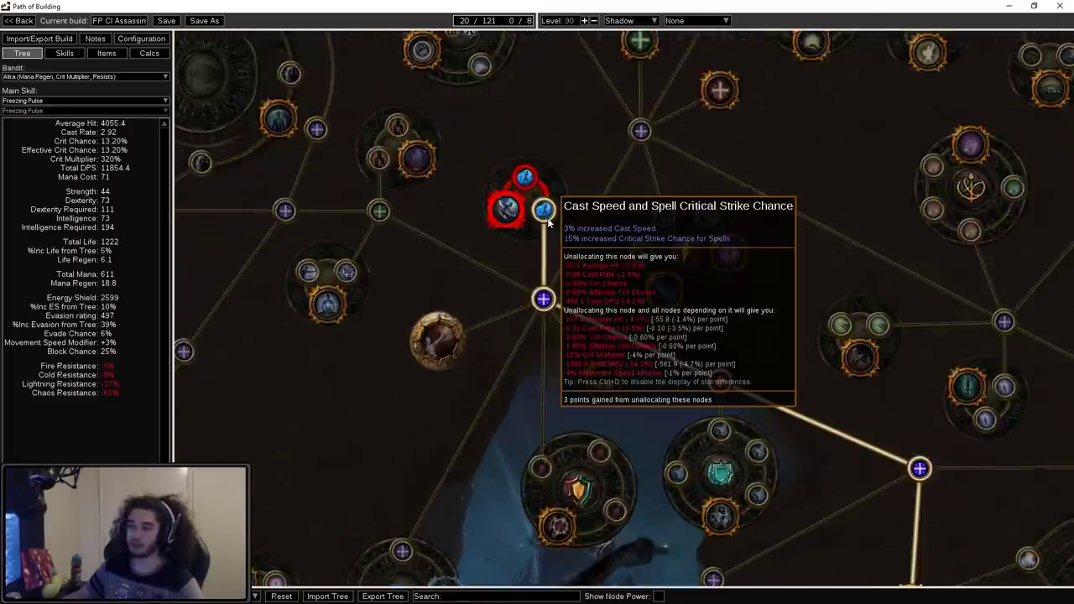
pyautogui.scroll(-1, 508, 211)
pyautogui.scroll(-1, 499, 210)
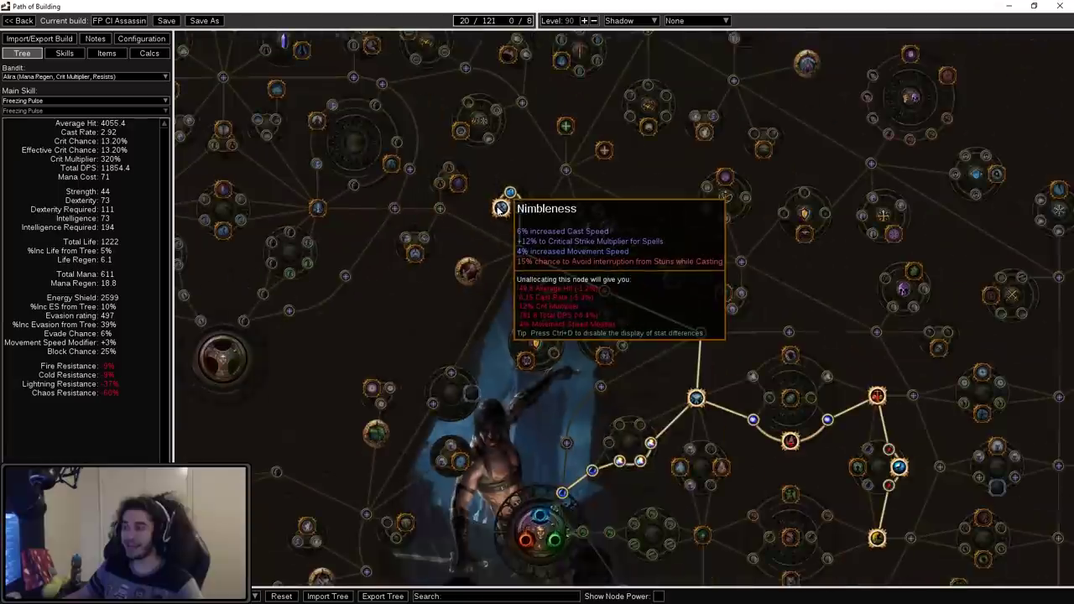
pyautogui.scroll(-1, 499, 209)
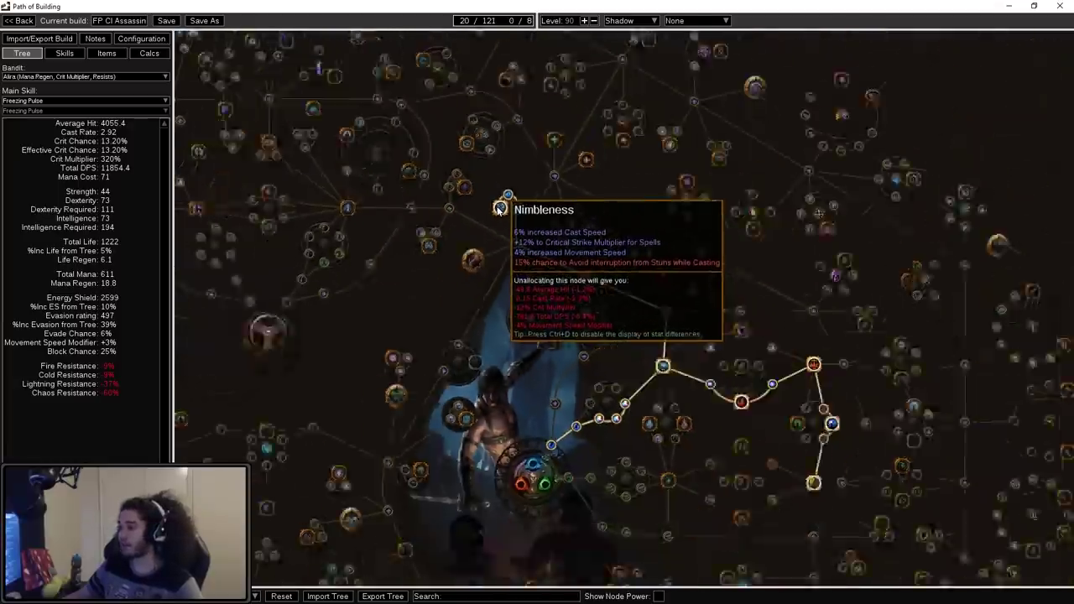
pyautogui.scroll(-1, 470, 223)
pyautogui.scroll(1, 480, 213)
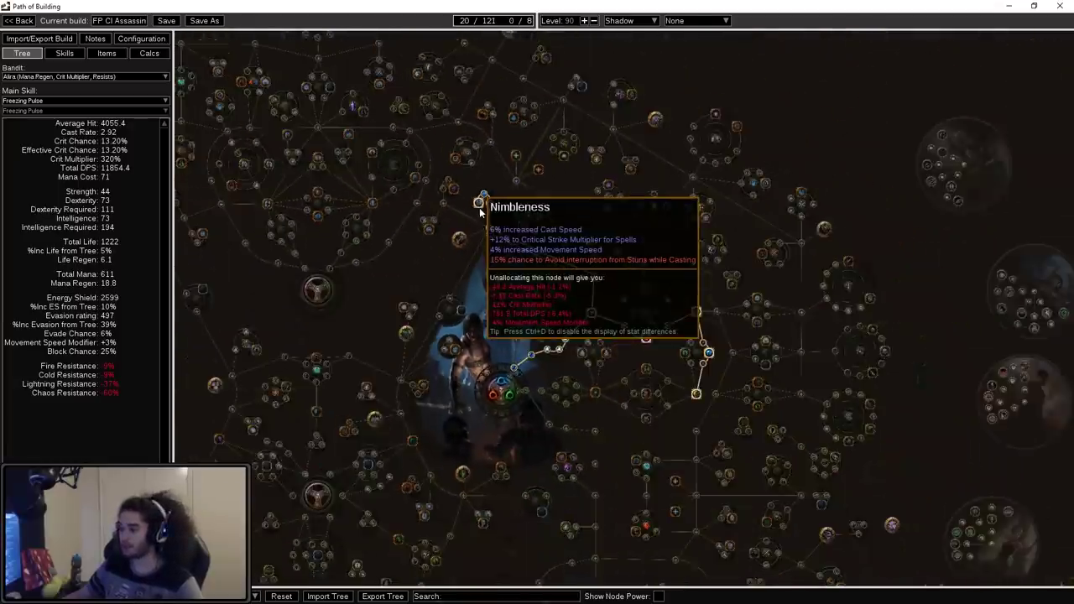
pyautogui.moveTo(685, 211); pyautogui.dragTo(577, 120)
# - Load the 40-point Assassin tree and zoom in on the Essence Surge node
pyautogui.click(256, 596)
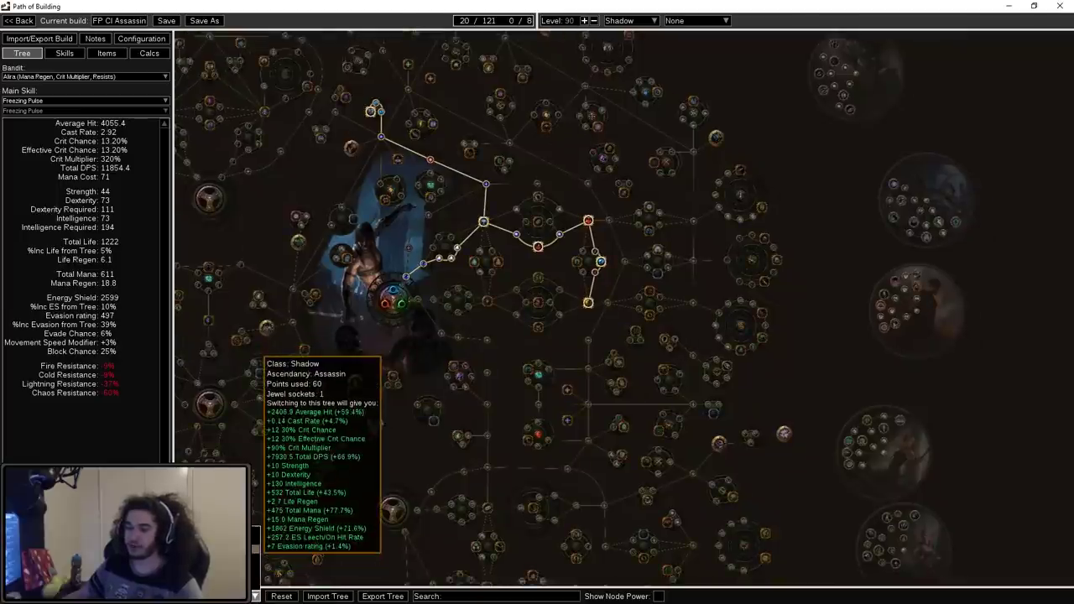
pyautogui.click(210, 537)
pyautogui.moveTo(729, 108)
pyautogui.mouseDown()
pyautogui.moveTo(885, 356)
pyautogui.moveTo(938, 298)
pyautogui.moveTo(939, 245)
pyautogui.moveTo(859, 278)
pyautogui.mouseUp()
pyautogui.scroll(1, 672, 302)
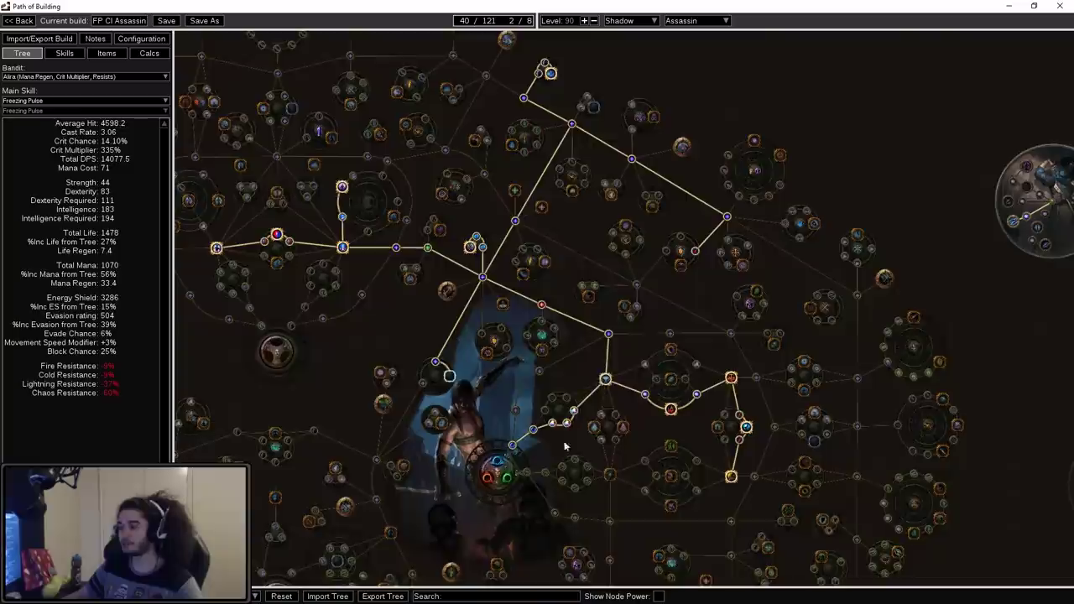
pyautogui.moveTo(530, 90)
pyautogui.mouseDown()
pyautogui.moveTo(503, 227)
pyautogui.moveTo(514, 134)
pyautogui.mouseUp()
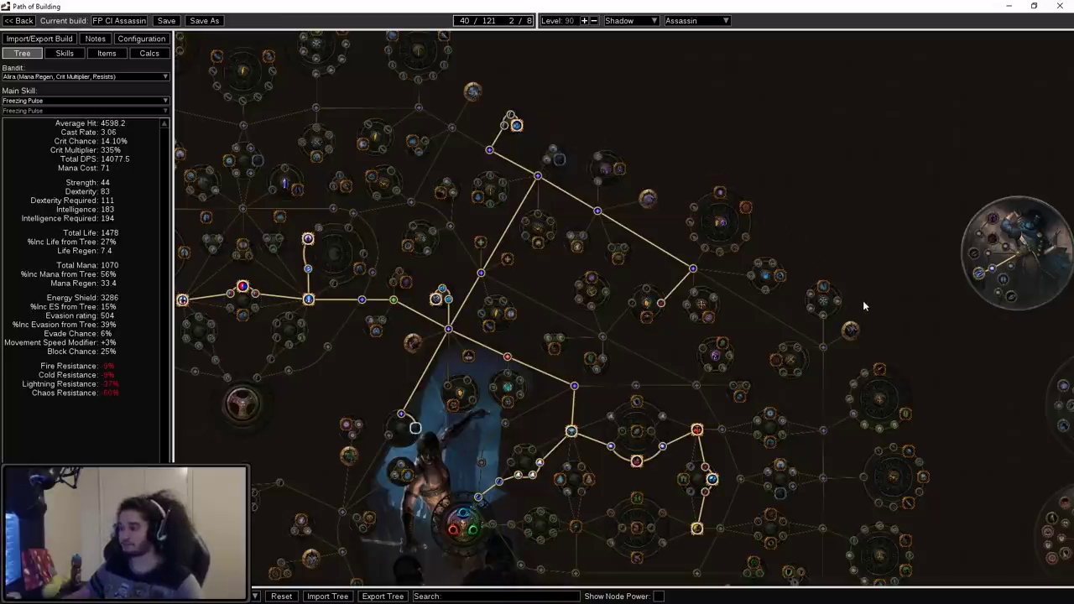
# - Examine the Ethereal Feast node up close
pyautogui.moveTo(863, 300)
pyautogui.mouseDown()
pyautogui.moveTo(753, 257)
pyautogui.moveTo(837, 217)
pyautogui.mouseUp()
pyautogui.scroll(5, 508, 315)
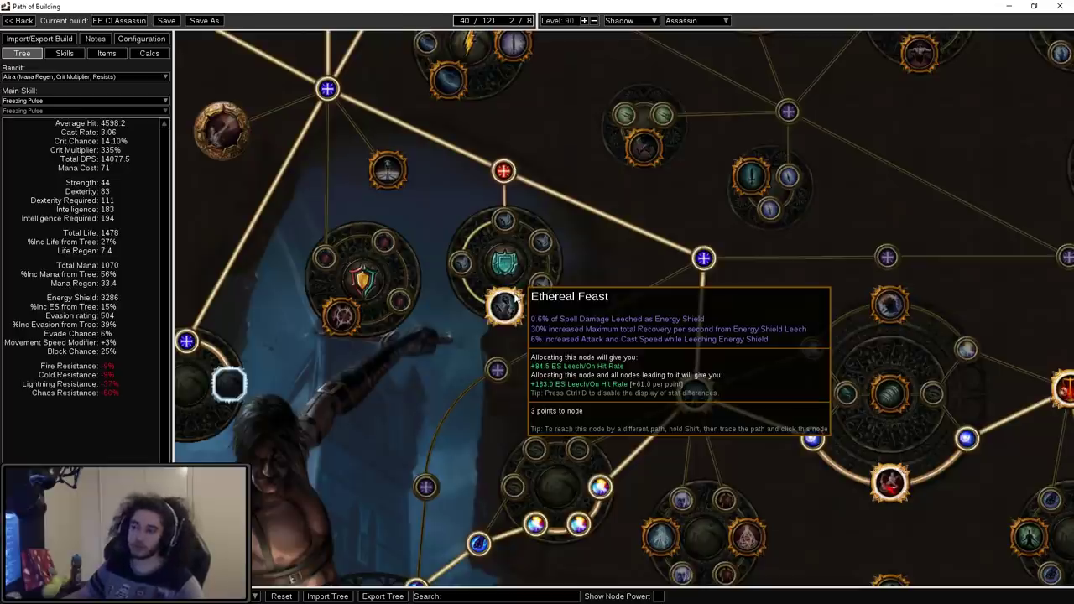
pyautogui.scroll(-3, 515, 298)
pyautogui.scroll(-2, 514, 299)
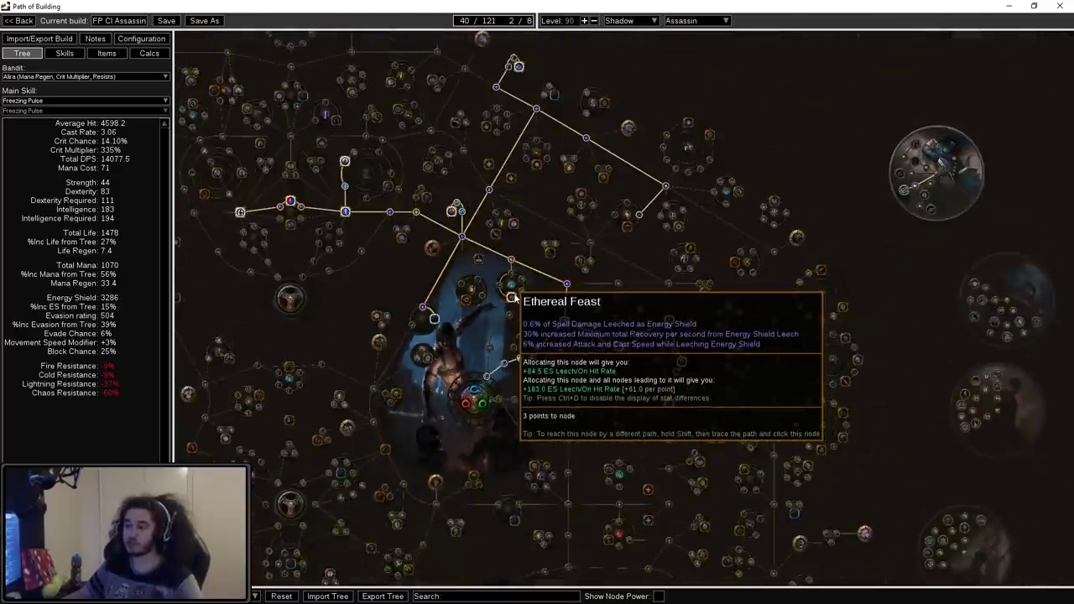
# - Look over the Ghost Reaver keystone and the Opportunistic ascendancy area, then bring up the saved-tree list
pyautogui.moveTo(515, 298)
pyautogui.mouseDown()
pyautogui.moveTo(437, 353)
pyautogui.moveTo(380, 370)
pyautogui.mouseUp()
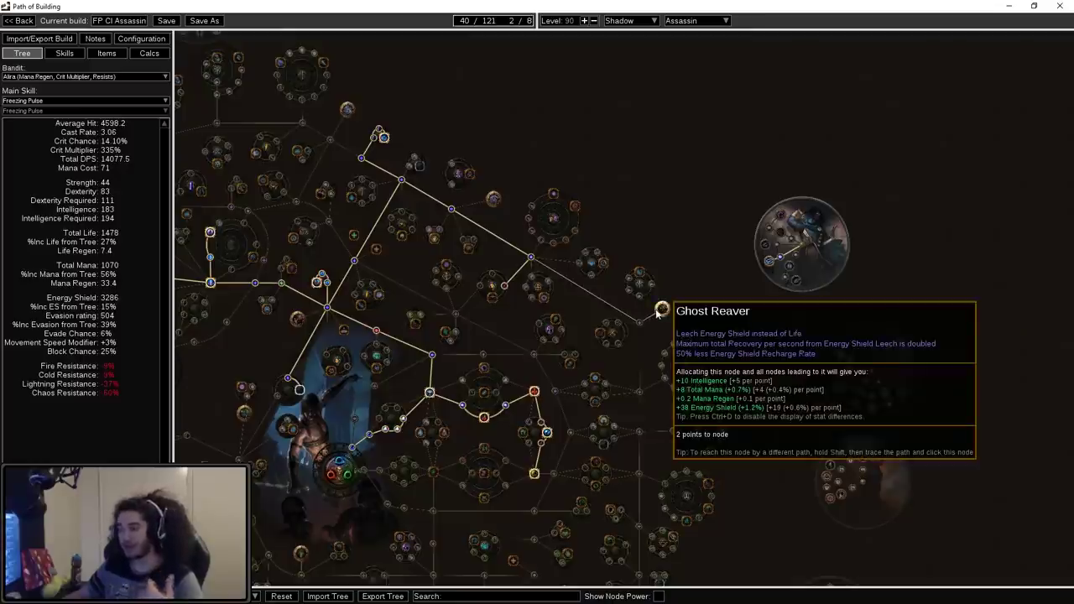
pyautogui.moveTo(510, 372); pyautogui.dragTo(695, 311)
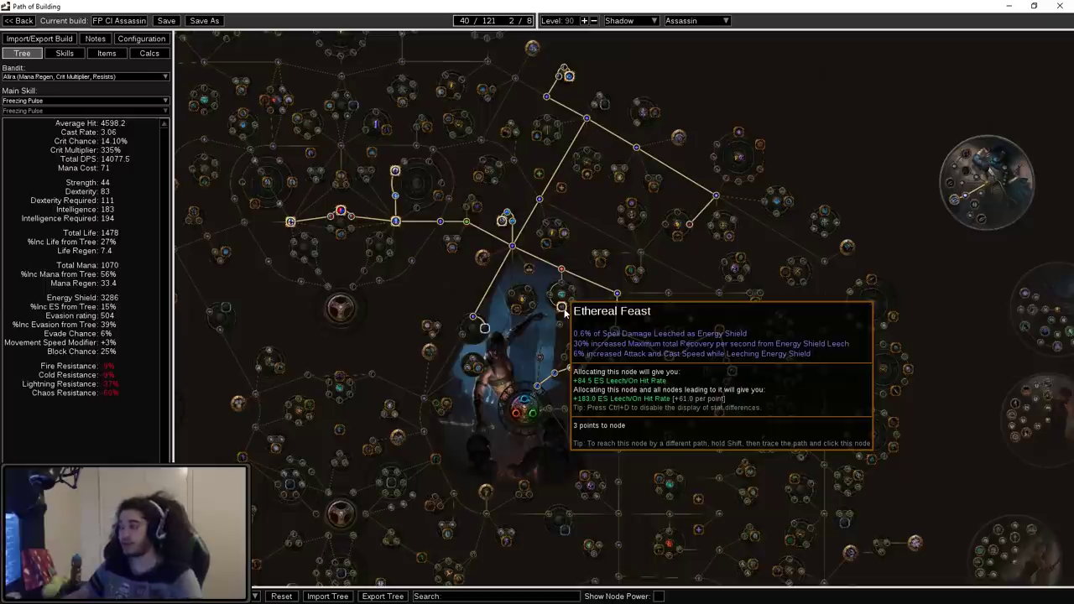
pyautogui.moveTo(800, 160); pyautogui.dragTo(398, 288)
pyautogui.scroll(5, 397, 288)
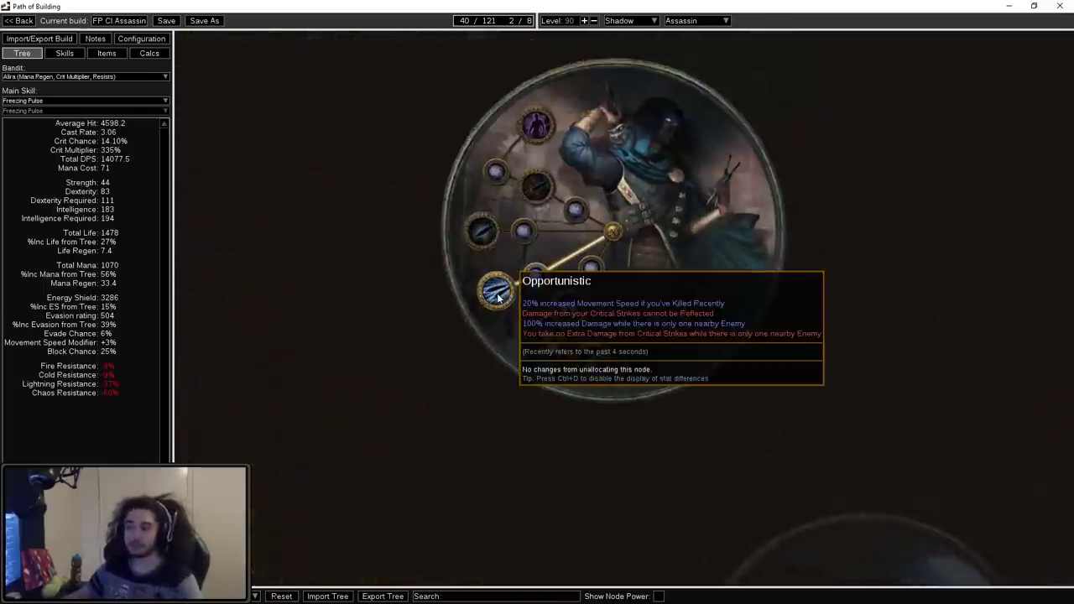
pyautogui.scroll(-5, 498, 297)
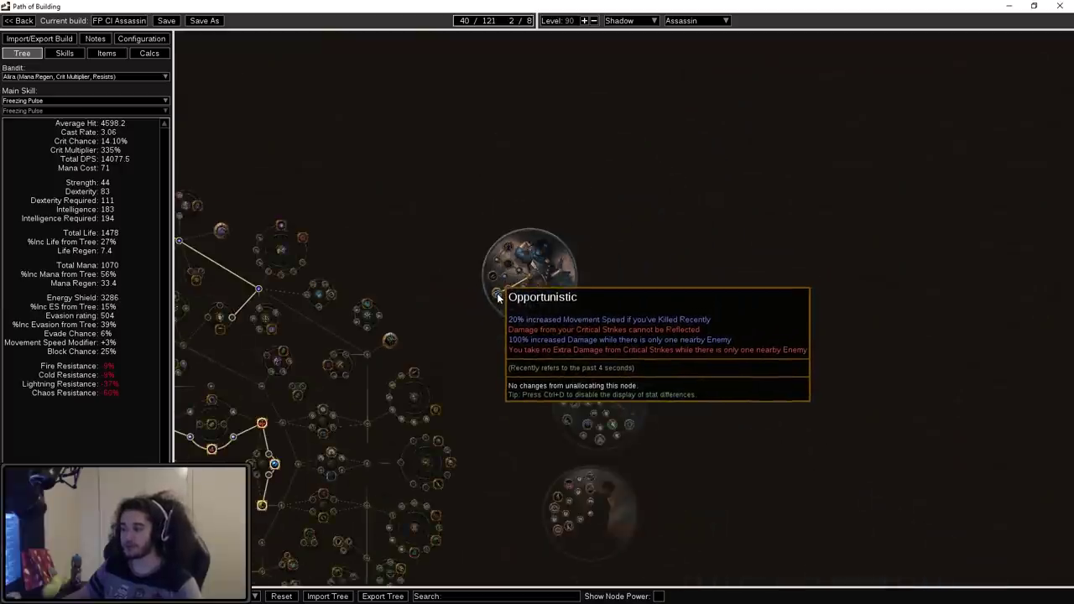
pyautogui.scroll(-5, 856, 247)
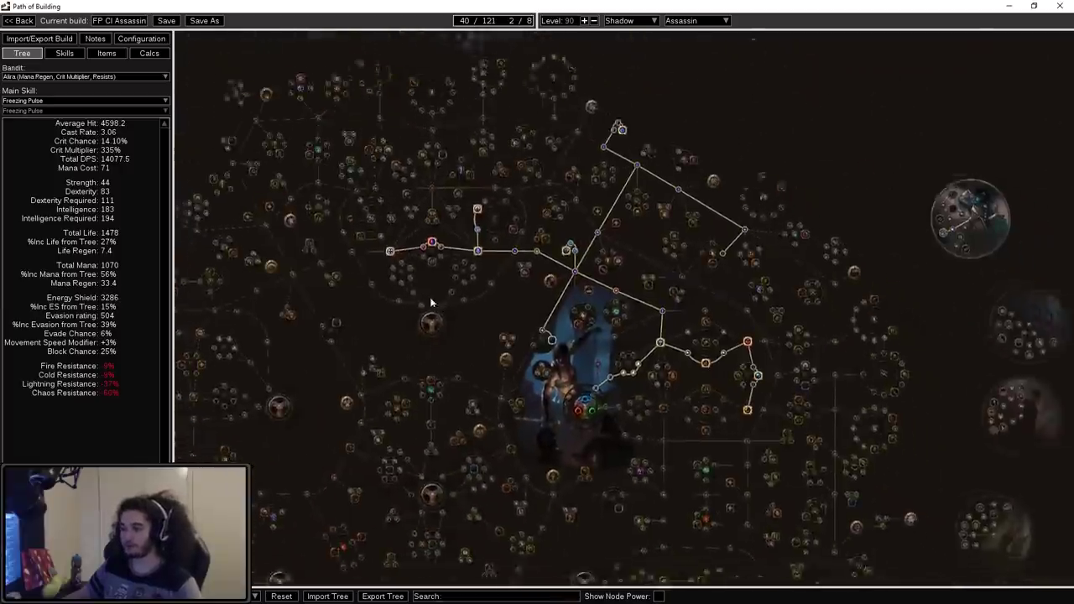
pyautogui.click(256, 596)
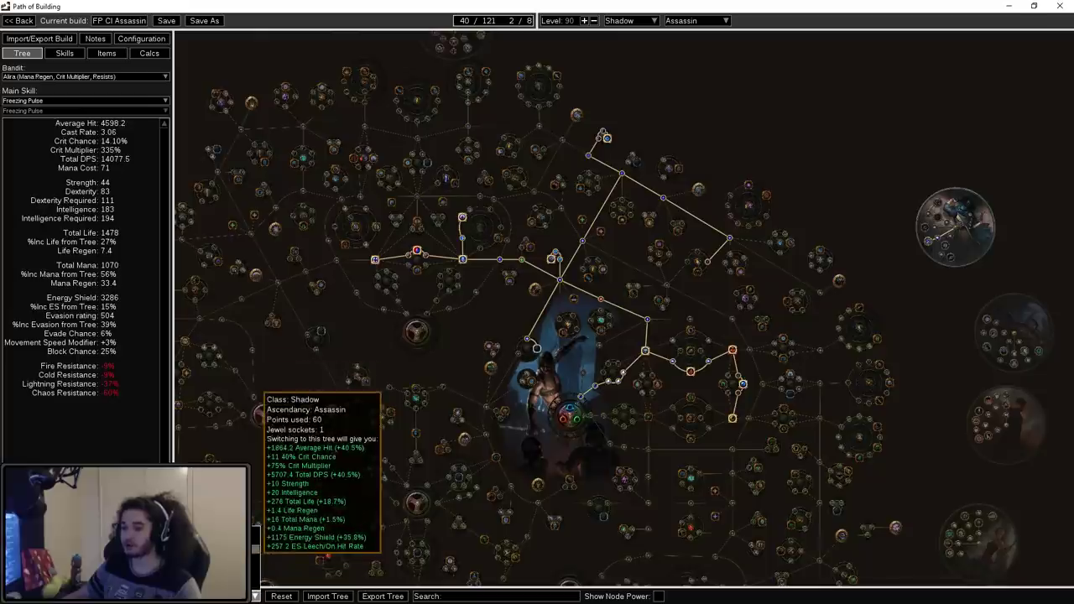
# - Load the 60-point tree and look over its allocated nodes, including Melding
pyautogui.click(210, 524)
pyautogui.scroll(5, 453, 311)
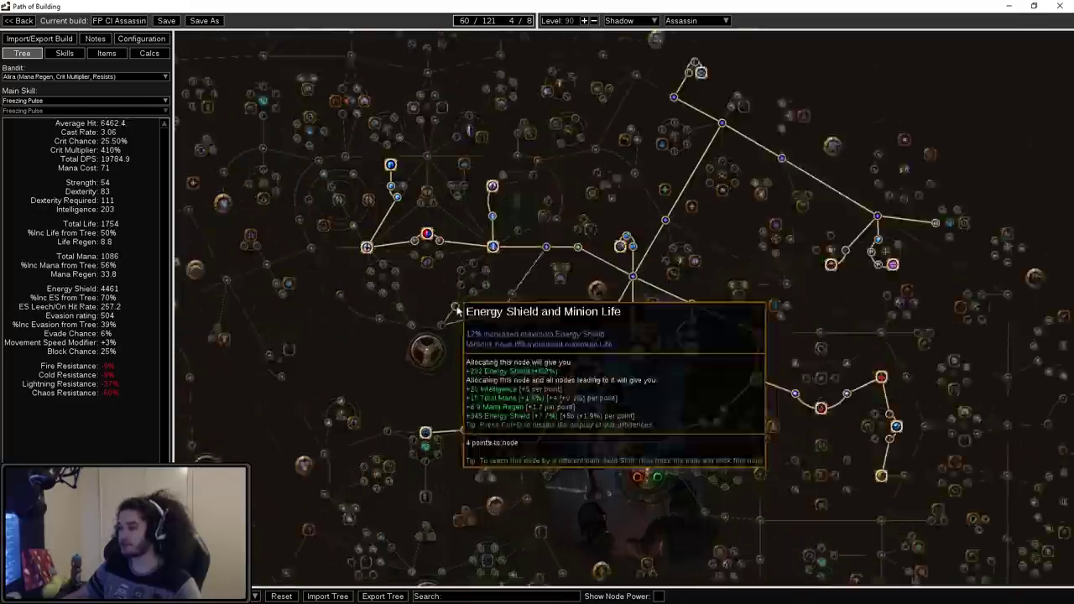
pyautogui.moveTo(456, 300)
pyautogui.mouseDown()
pyautogui.moveTo(403, 324)
pyautogui.moveTo(360, 293)
pyautogui.mouseUp()
pyautogui.scroll(2, 556, 325)
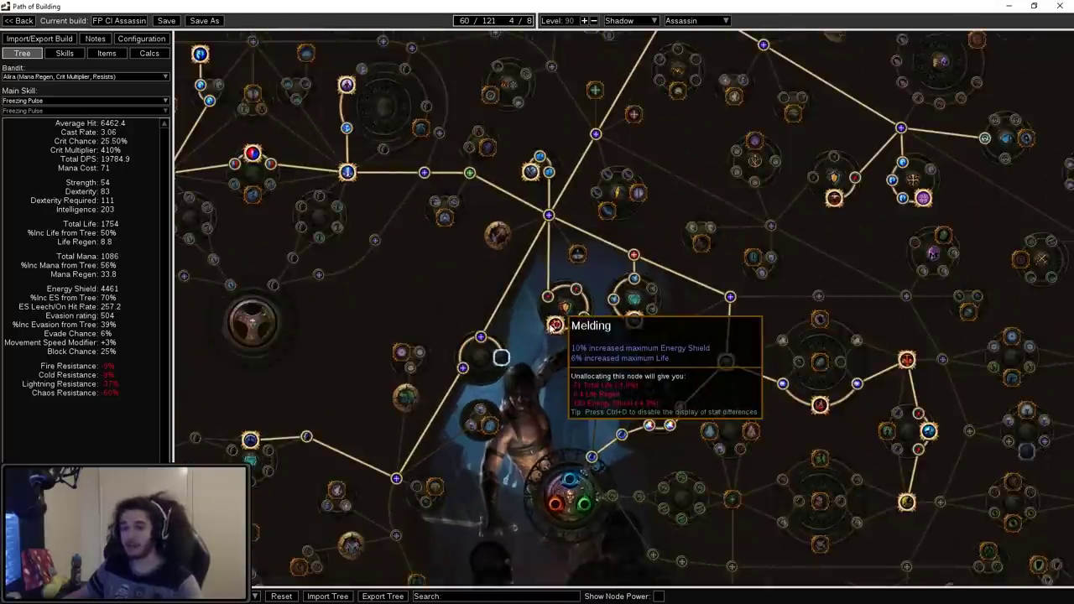
pyautogui.moveTo(556, 325); pyautogui.dragTo(482, 392)
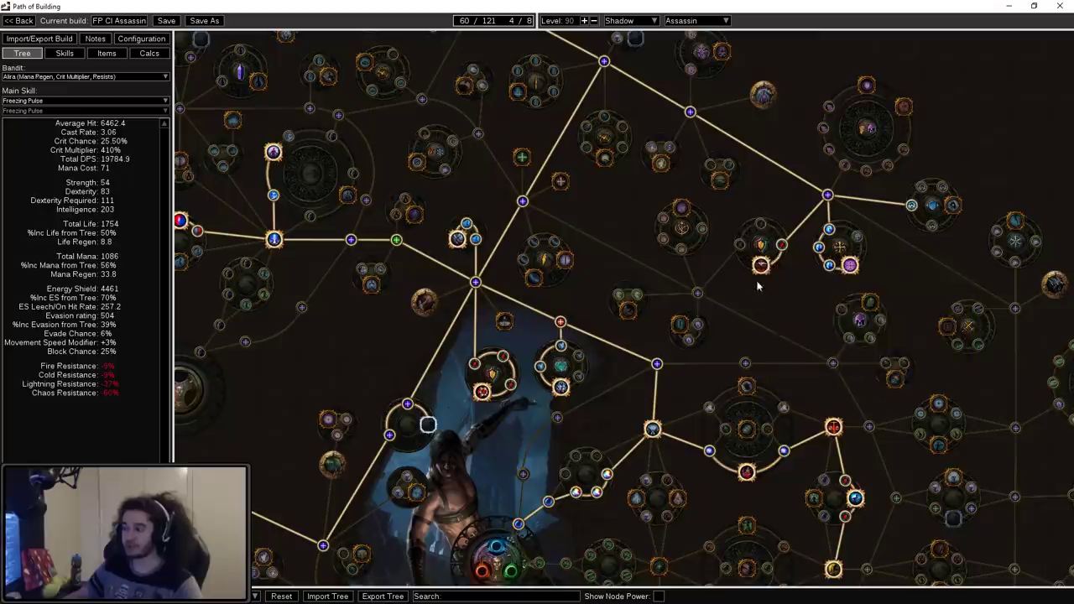
pyautogui.scroll(-2, 389, 218)
# - Inspect the Ambush and Assassinate nodes in the Assassin ascendancy
pyautogui.moveTo(210, 252); pyautogui.dragTo(425, 281)
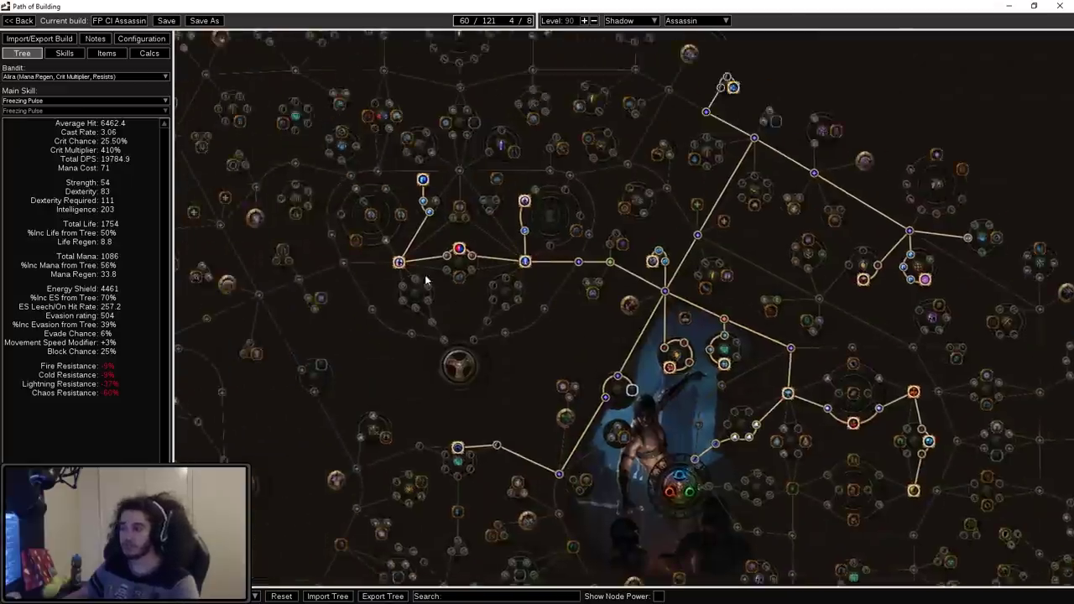
pyautogui.scroll(2, 425, 277)
pyautogui.scroll(-4, 420, 269)
pyautogui.moveTo(554, 323); pyautogui.dragTo(398, 311)
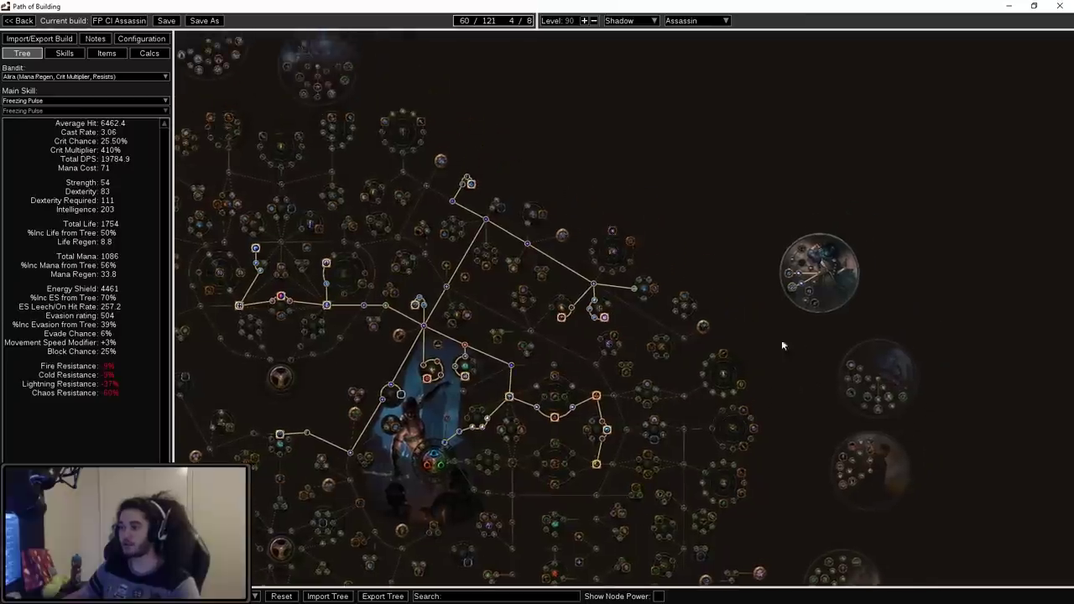
pyautogui.scroll(5, 770, 333)
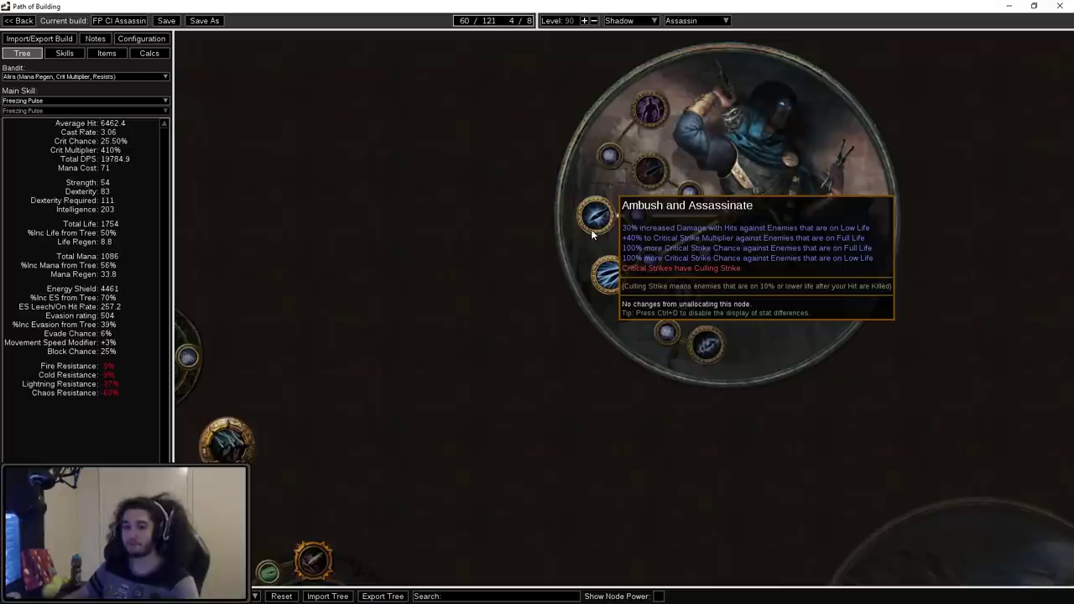
pyautogui.scroll(-2, 492, 319)
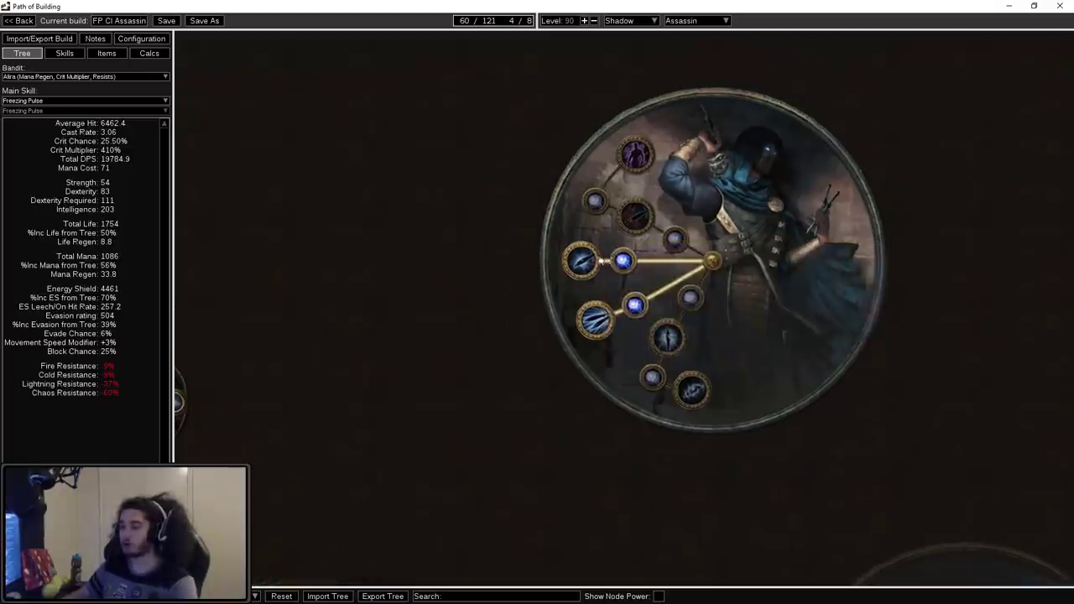
pyautogui.scroll(2, 592, 263)
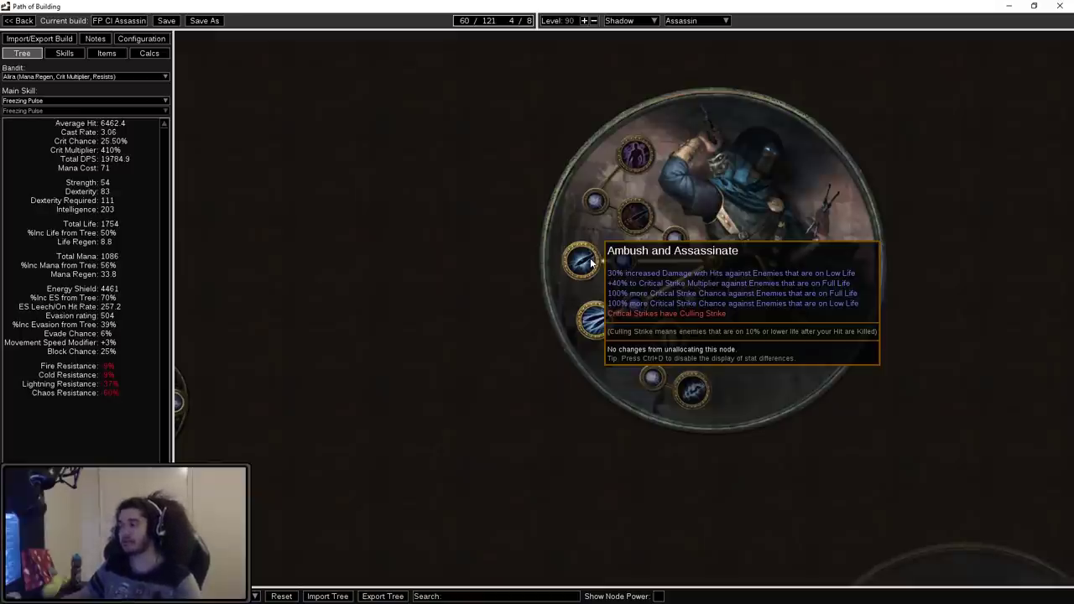
pyautogui.scroll(-5, 523, 341)
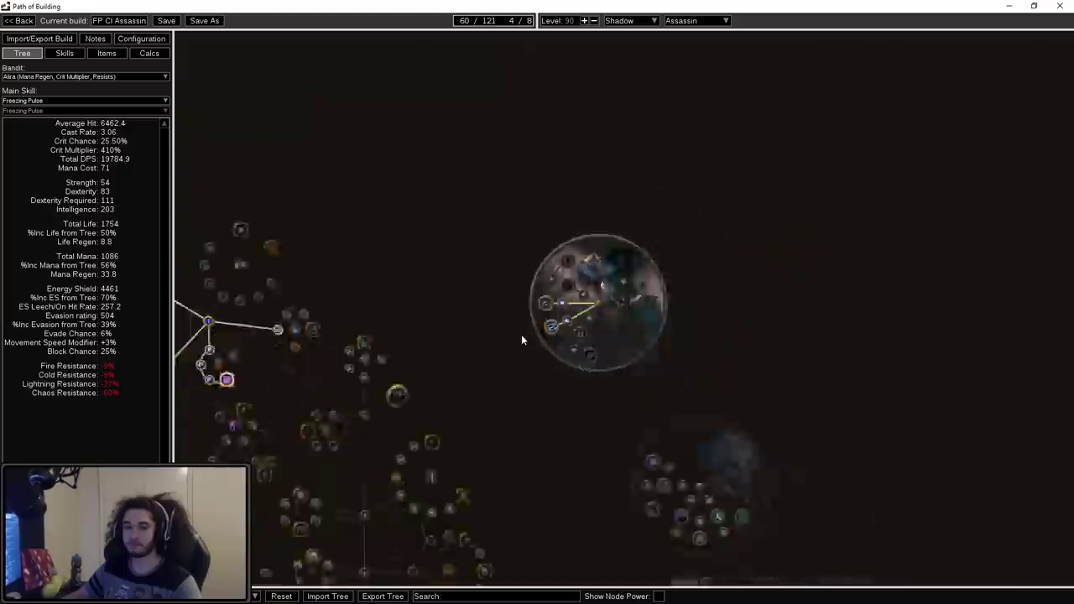
pyautogui.moveTo(631, 351); pyautogui.dragTo(497, 301)
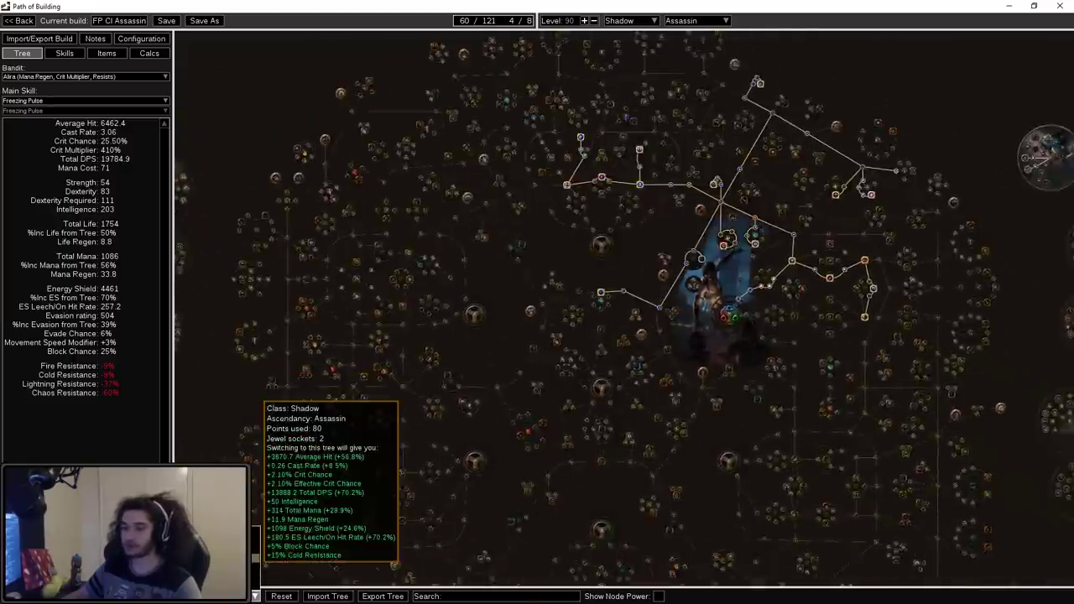
pyautogui.click(168, 409)
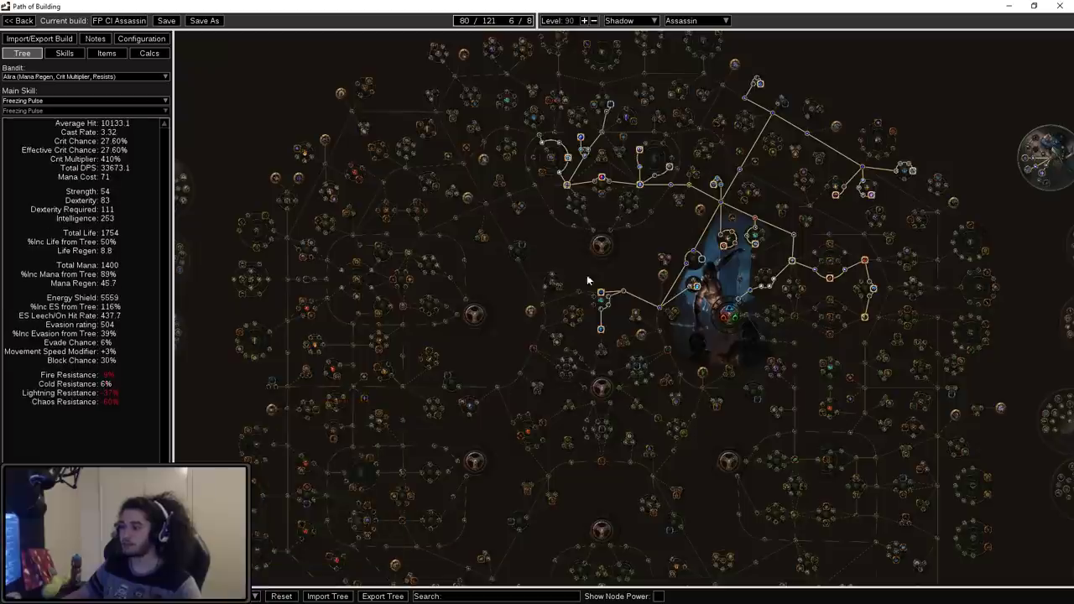
pyautogui.moveTo(607, 243)
pyautogui.mouseDown()
pyautogui.moveTo(512, 242)
pyautogui.moveTo(444, 417)
pyautogui.moveTo(335, 325)
pyautogui.mouseUp()
pyautogui.scroll(3, 648, 339)
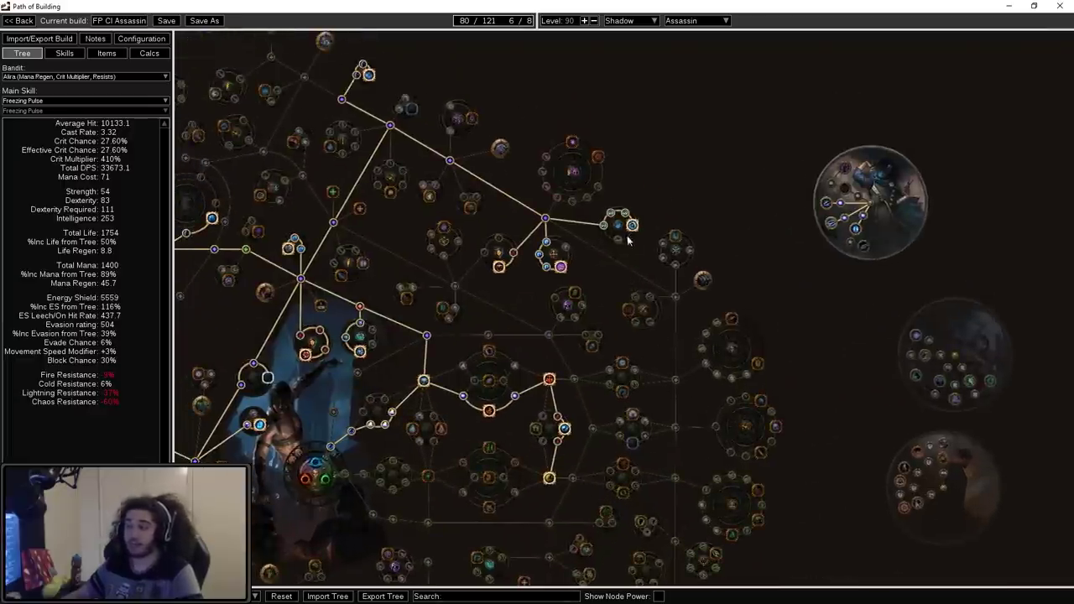
pyautogui.moveTo(621, 252); pyautogui.dragTo(908, 263)
pyautogui.moveTo(502, 336); pyautogui.dragTo(430, 365)
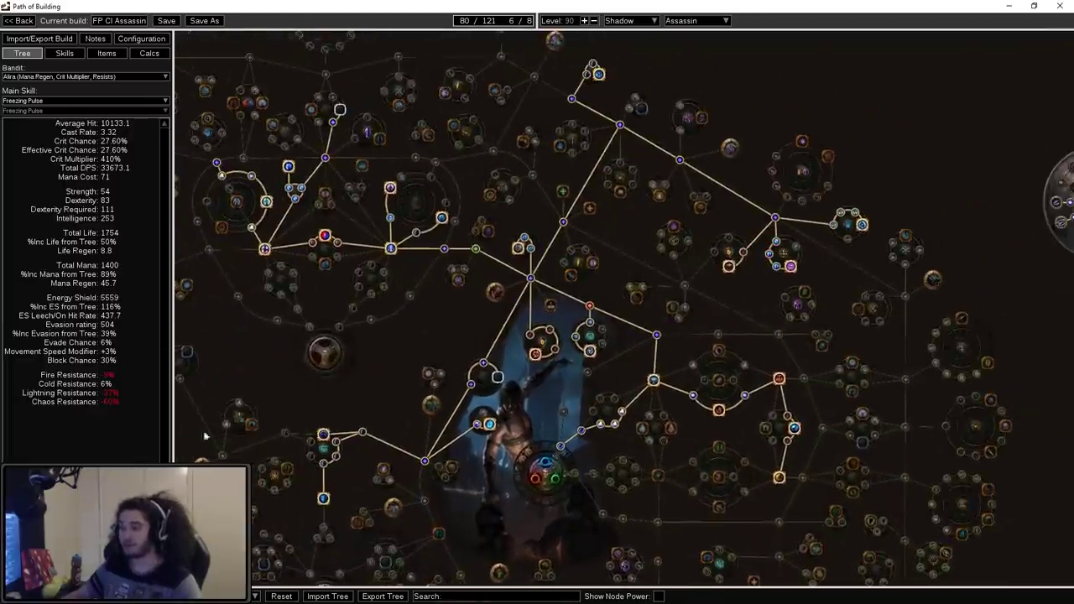
pyautogui.moveTo(726, 297); pyautogui.dragTo(320, 344)
pyautogui.scroll(4, 470, 329)
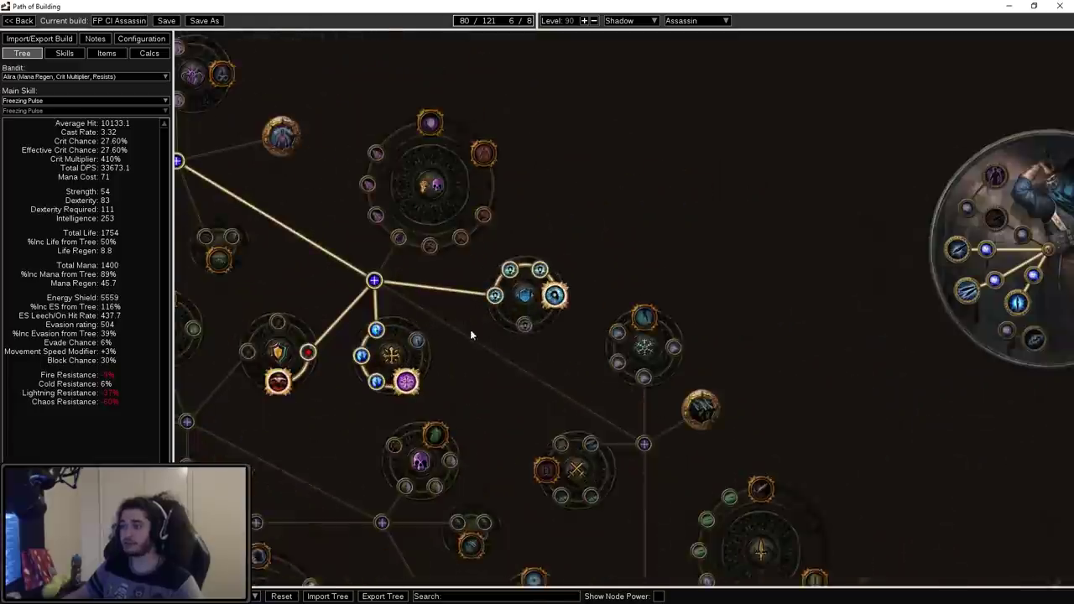
pyautogui.scroll(2, 498, 254)
pyautogui.moveTo(511, 241)
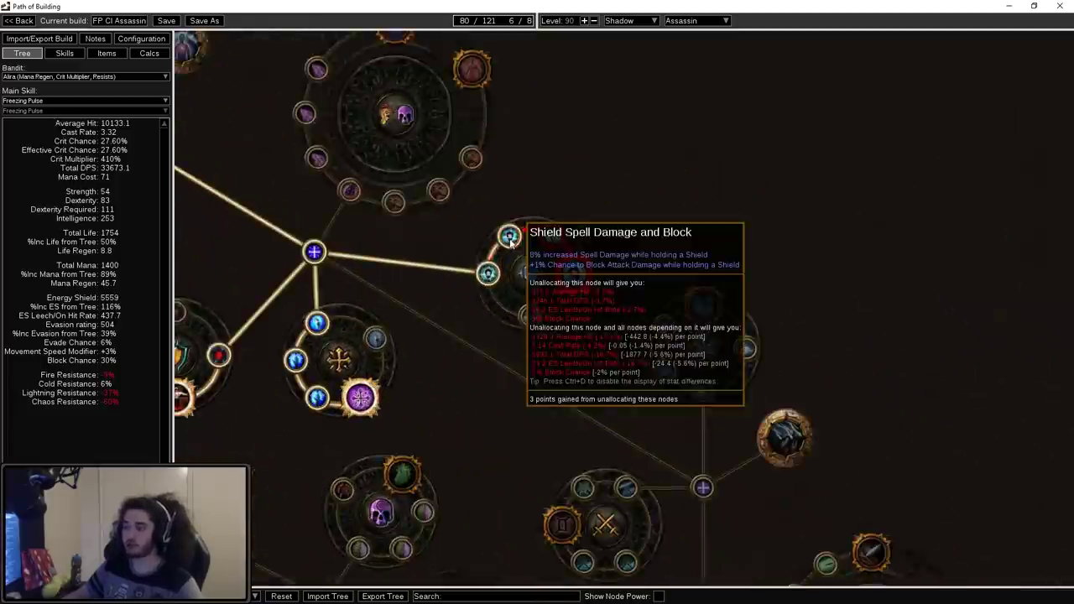
pyautogui.moveTo(575, 281)
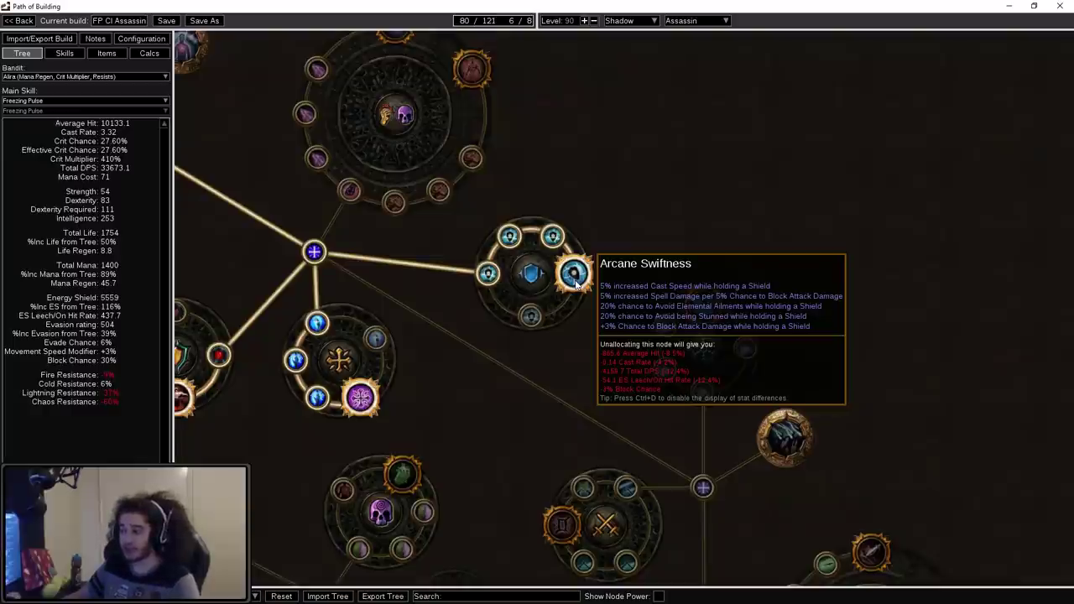
pyautogui.scroll(-5, 576, 284)
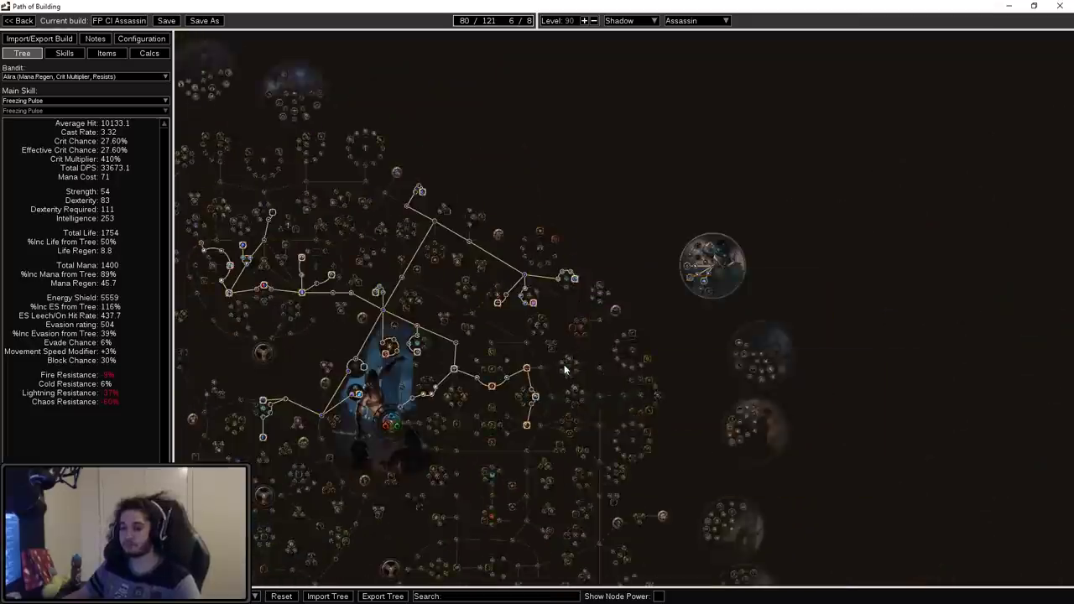
# - Inspect the allocated Unstable Infusion ascendancy node, then bring up the saved passive tree list
pyautogui.moveTo(538, 390)
pyautogui.mouseDown()
pyautogui.moveTo(468, 318)
pyautogui.moveTo(709, 352)
pyautogui.mouseUp()
pyautogui.scroll(5, 613, 320)
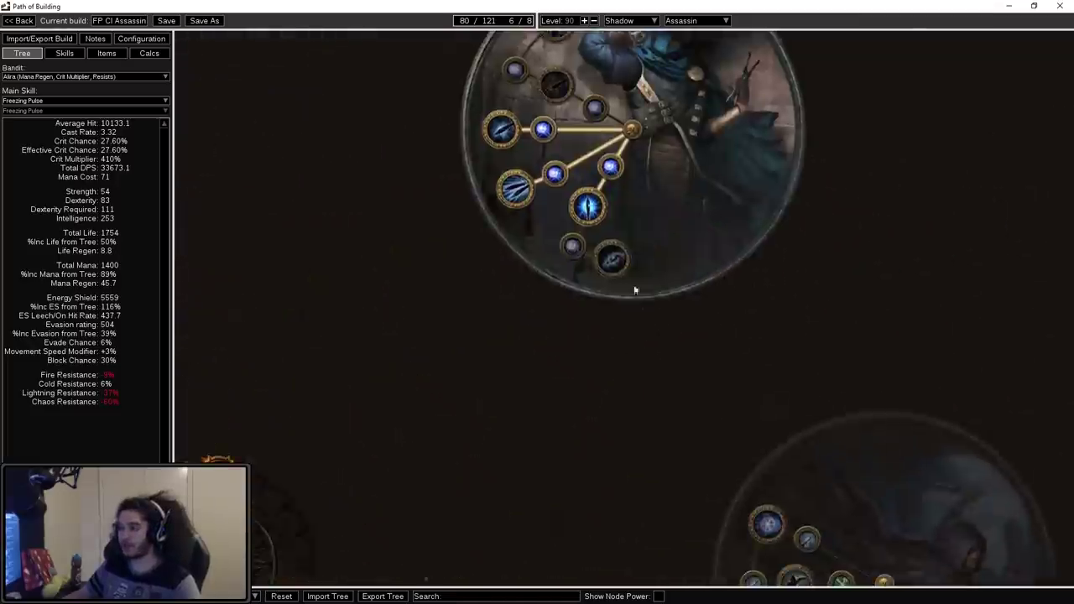
pyautogui.moveTo(590, 211)
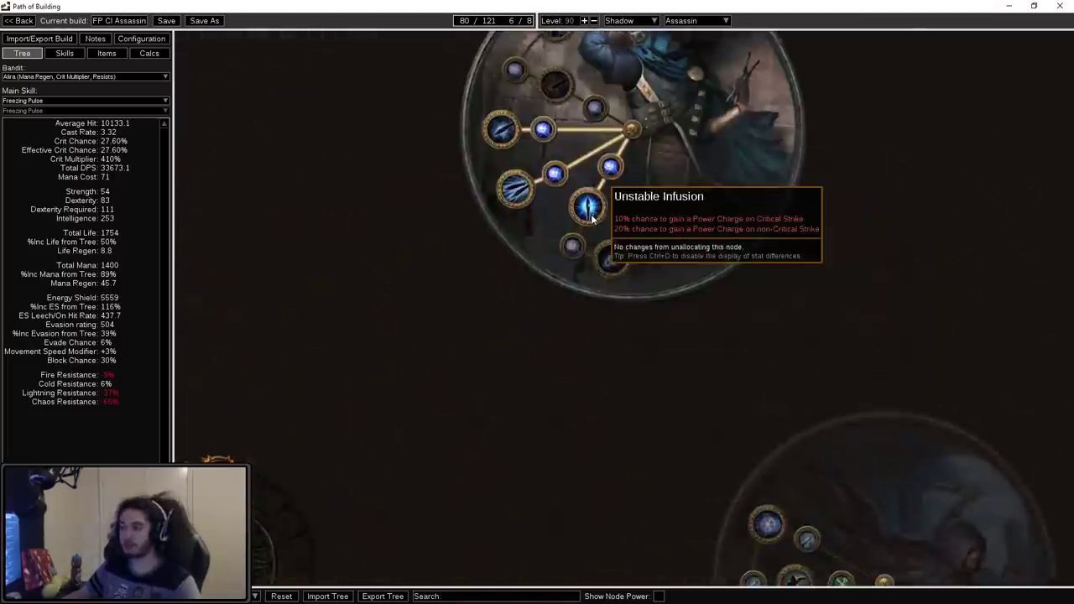
pyautogui.scroll(-3, 587, 214)
pyautogui.scroll(4, 378, 359)
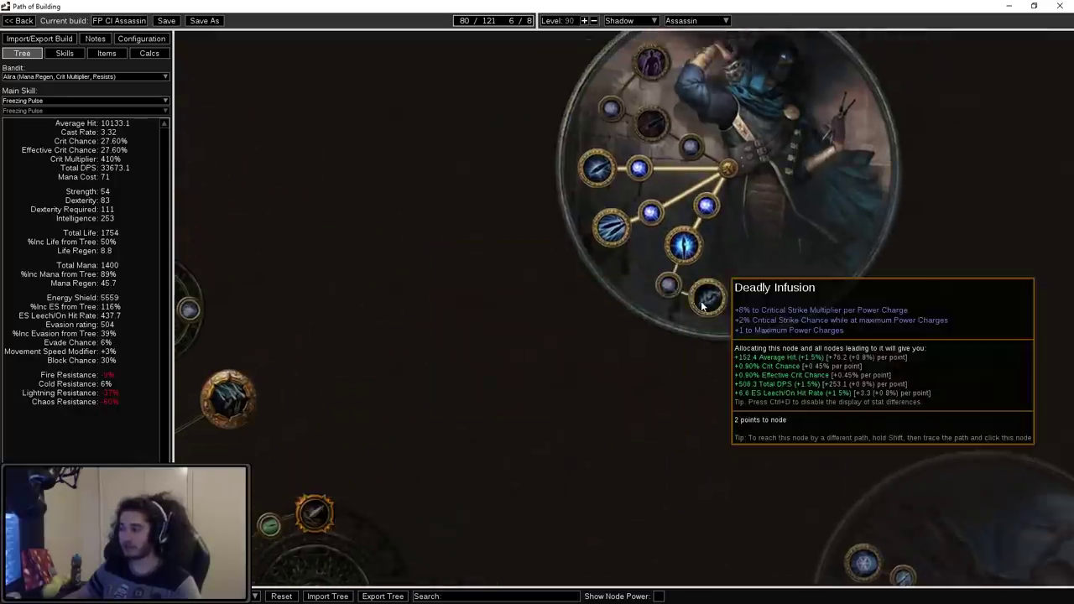
pyautogui.scroll(-6, 756, 251)
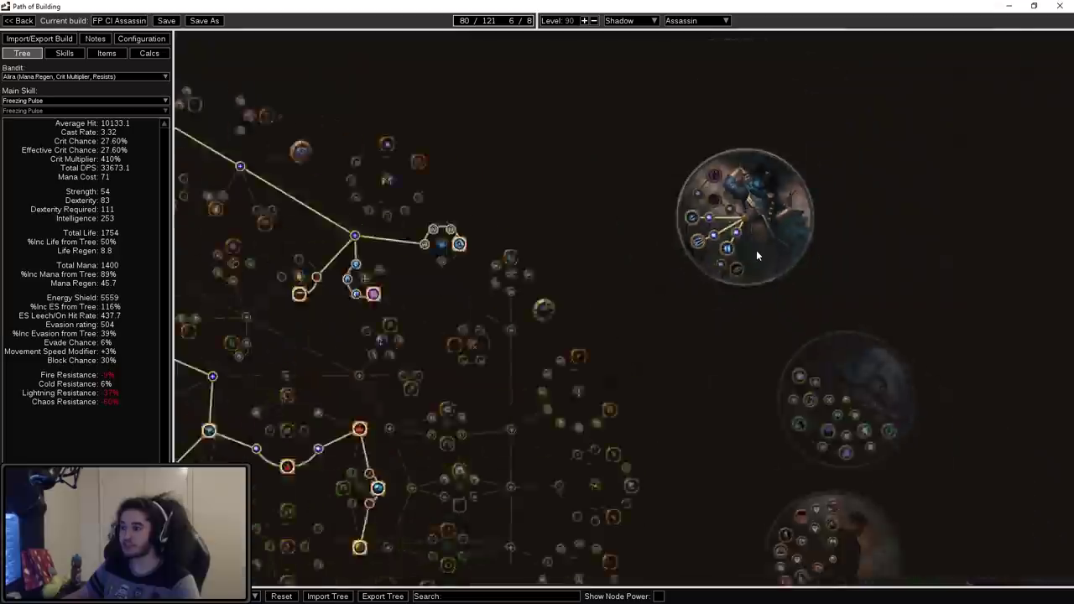
pyautogui.scroll(-1, 655, 436)
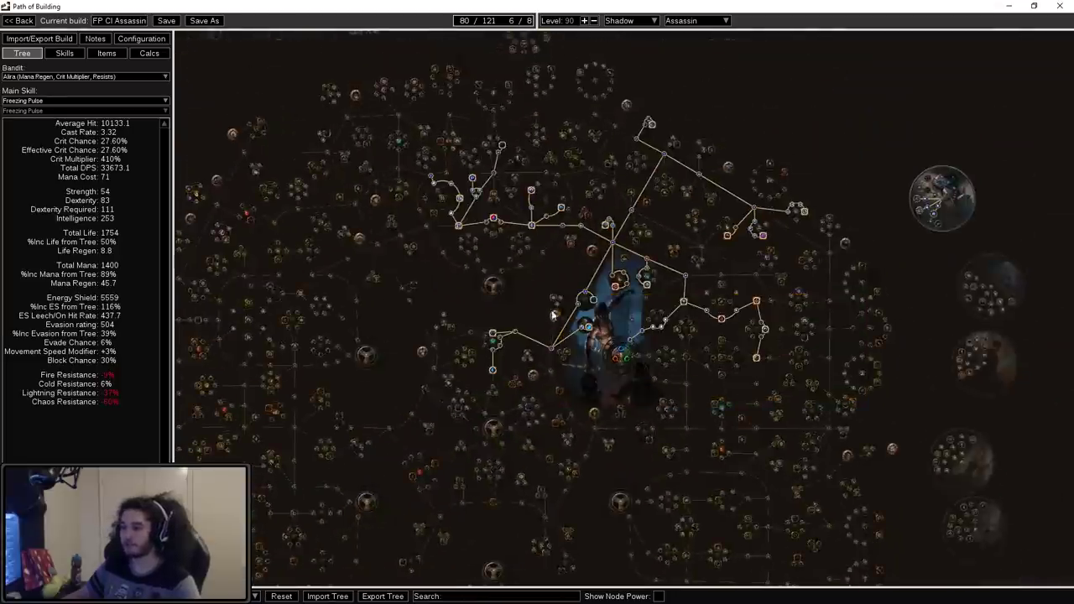
pyautogui.click(256, 596)
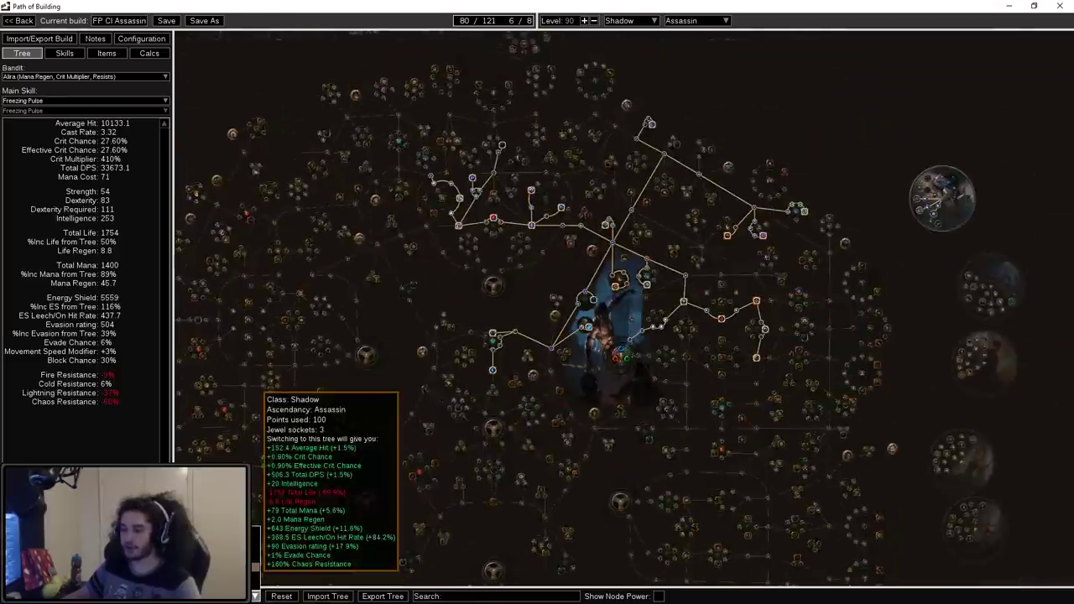
# - Compare the 100-point tree's upper node clusters against the 119-point version
pyautogui.click(210, 571)
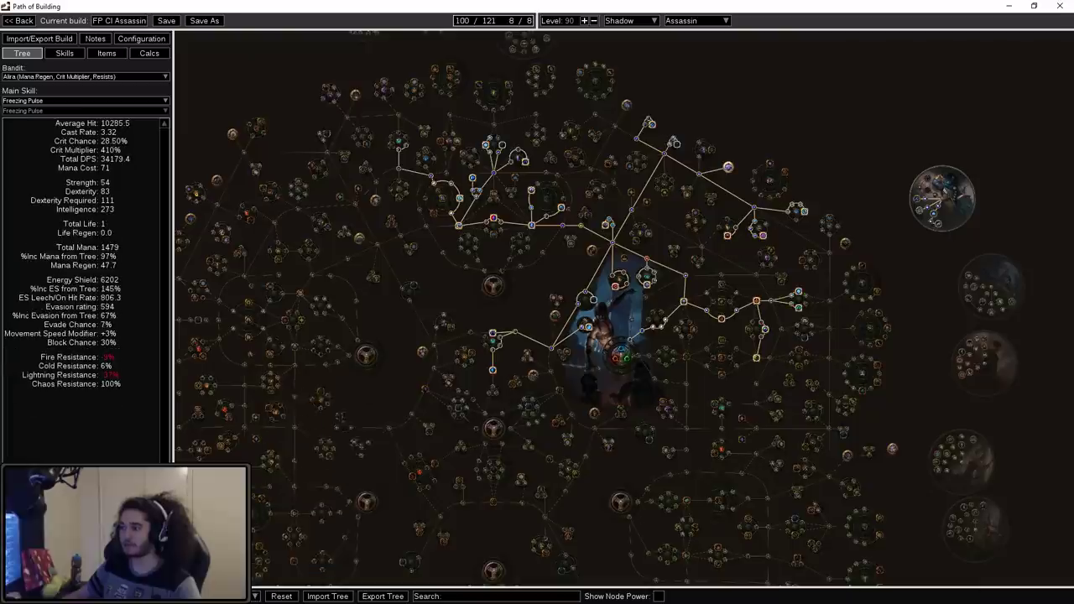
pyautogui.scroll(5, 428, 300)
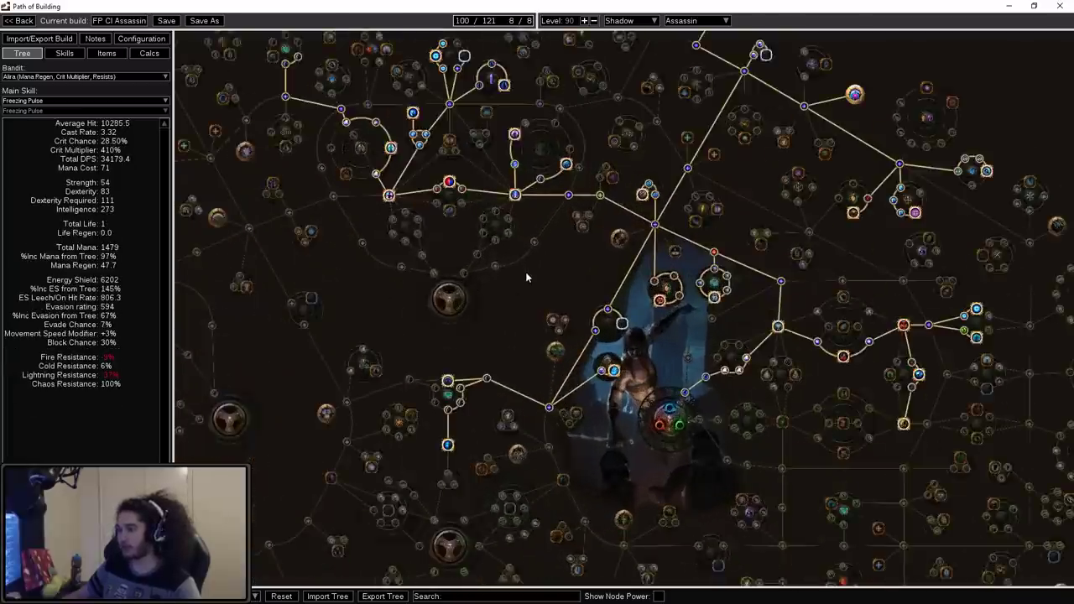
pyautogui.moveTo(372, 201)
pyautogui.mouseDown()
pyautogui.moveTo(357, 194)
pyautogui.moveTo(563, 322)
pyautogui.moveTo(586, 411)
pyautogui.moveTo(481, 446)
pyautogui.moveTo(560, 355)
pyautogui.mouseUp()
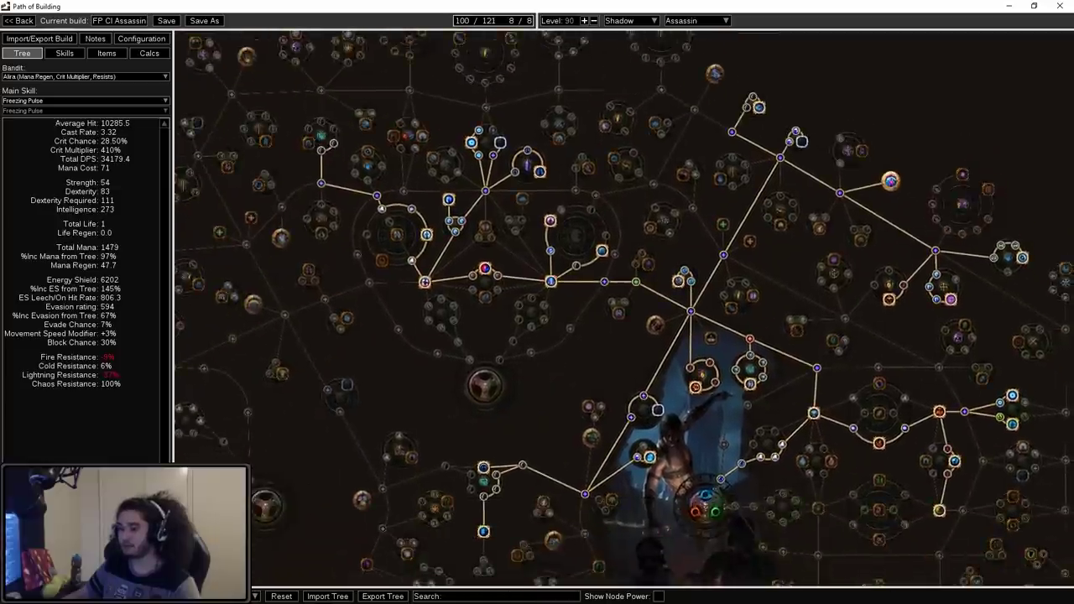
pyautogui.click(434, 417)
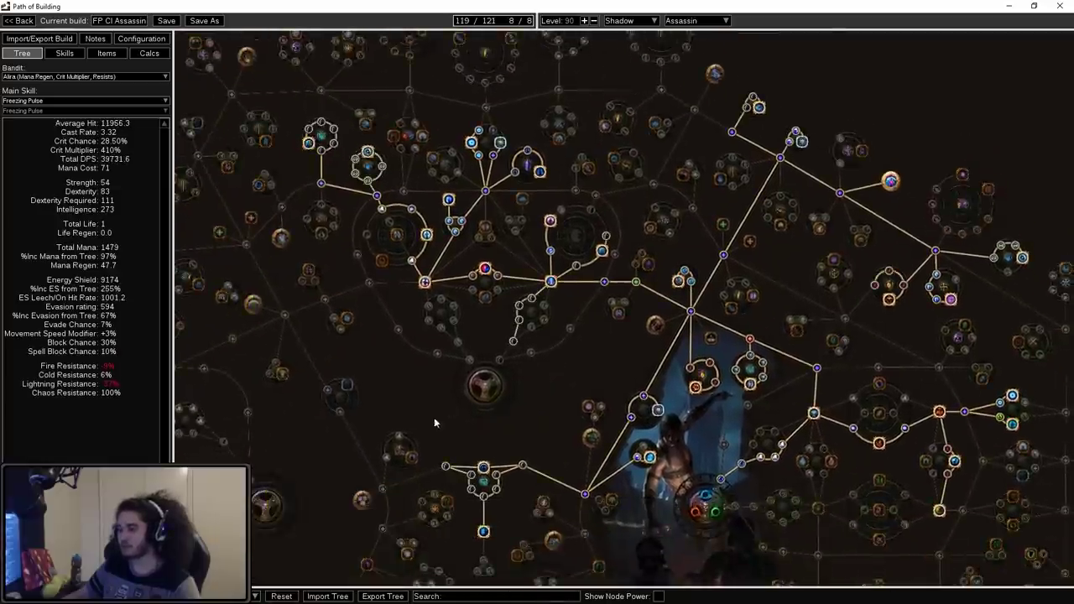
pyautogui.moveTo(434, 417); pyautogui.dragTo(425, 375)
pyautogui.scroll(2, 553, 435)
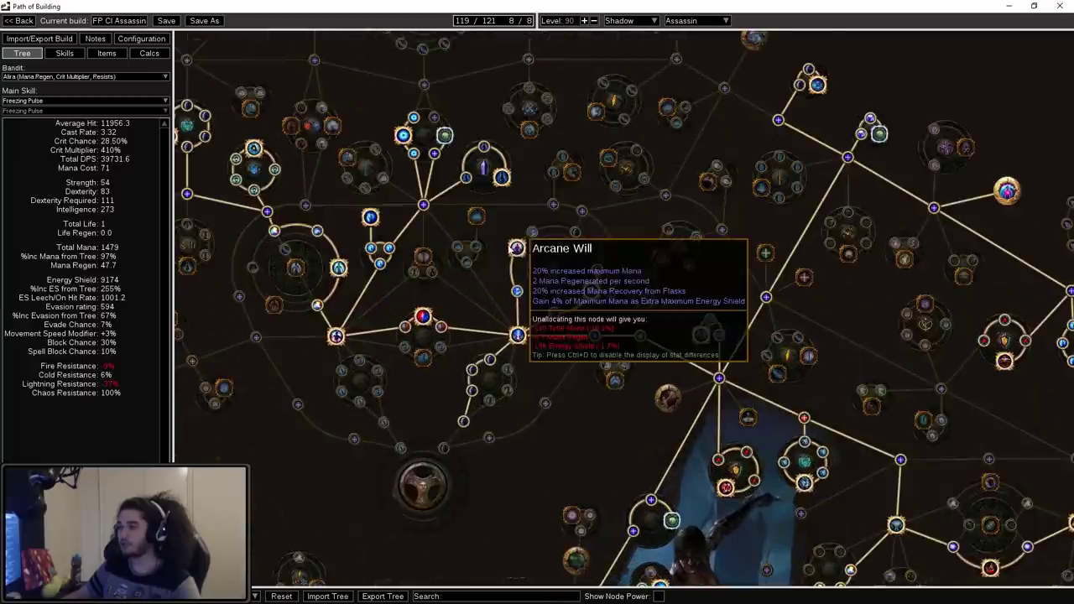
pyautogui.scroll(-4, 566, 410)
pyautogui.moveTo(566, 410); pyautogui.dragTo(514, 316)
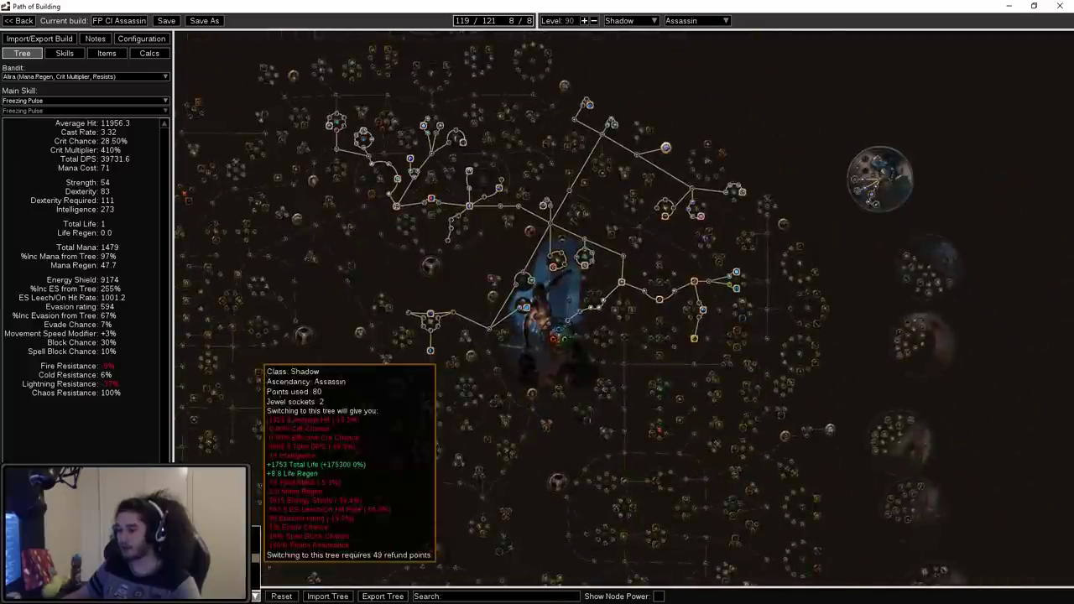
# - Return to the 100-point tree and move the view toward the Dreamer node
pyautogui.click(259, 536)
pyautogui.scroll(5, 453, 288)
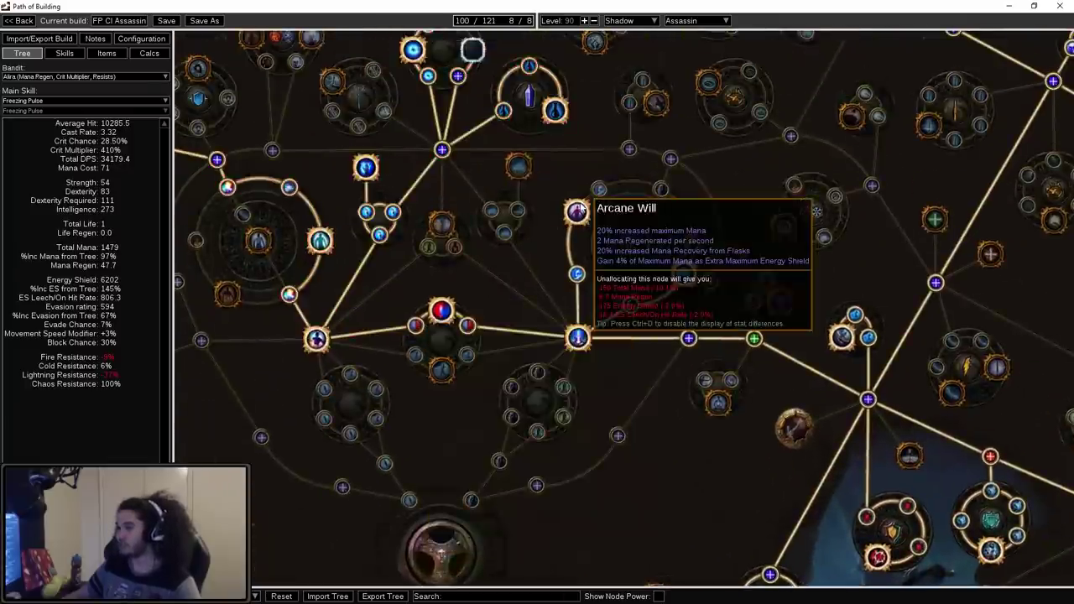
pyautogui.scroll(-3, 577, 212)
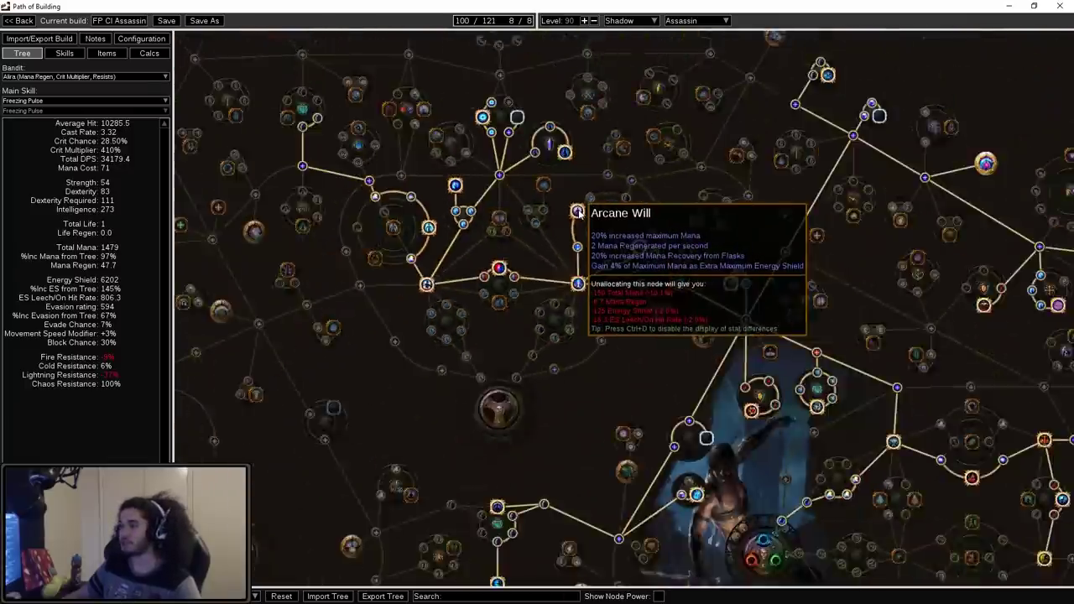
pyautogui.scroll(2, 580, 214)
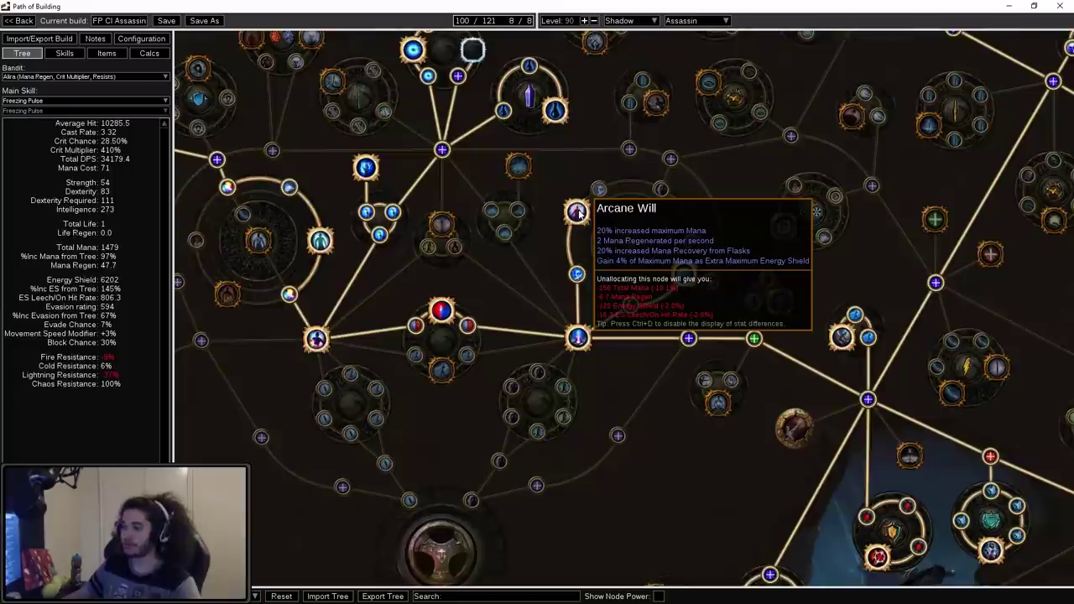
pyautogui.scroll(-1, 579, 214)
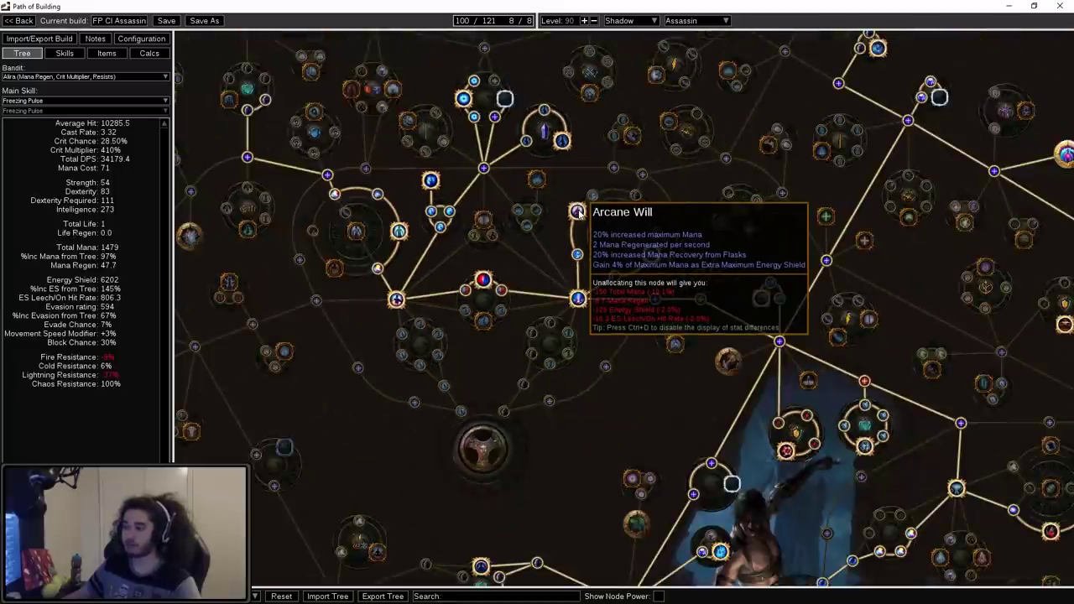
pyautogui.scroll(-1, 579, 214)
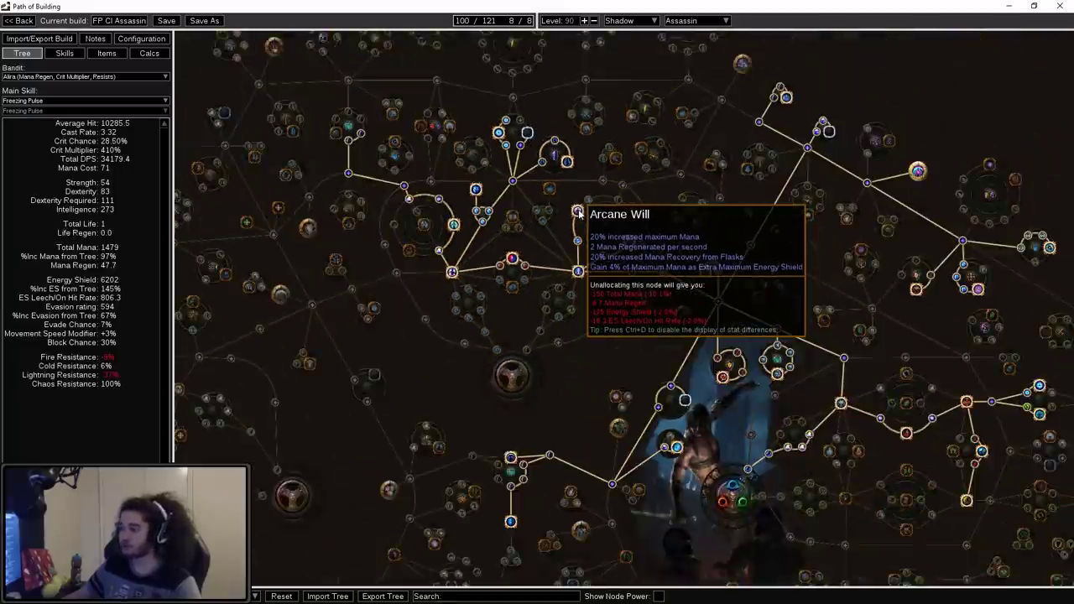
pyautogui.moveTo(609, 350); pyautogui.dragTo(544, 267)
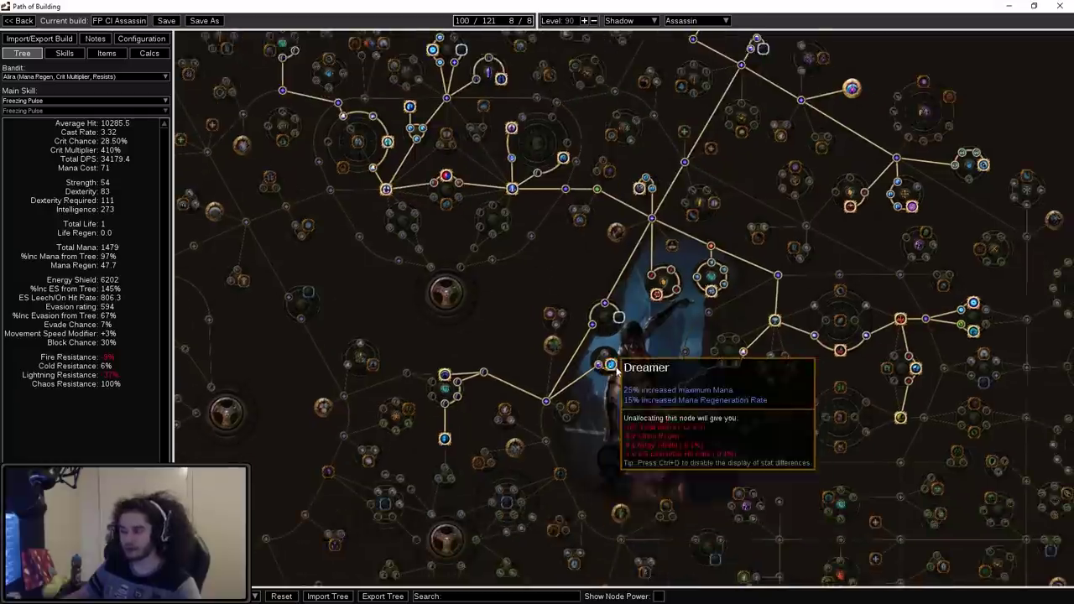
pyautogui.moveTo(618, 372)
pyautogui.mouseDown()
pyautogui.moveTo(552, 361)
pyautogui.moveTo(550, 347)
pyautogui.mouseUp()
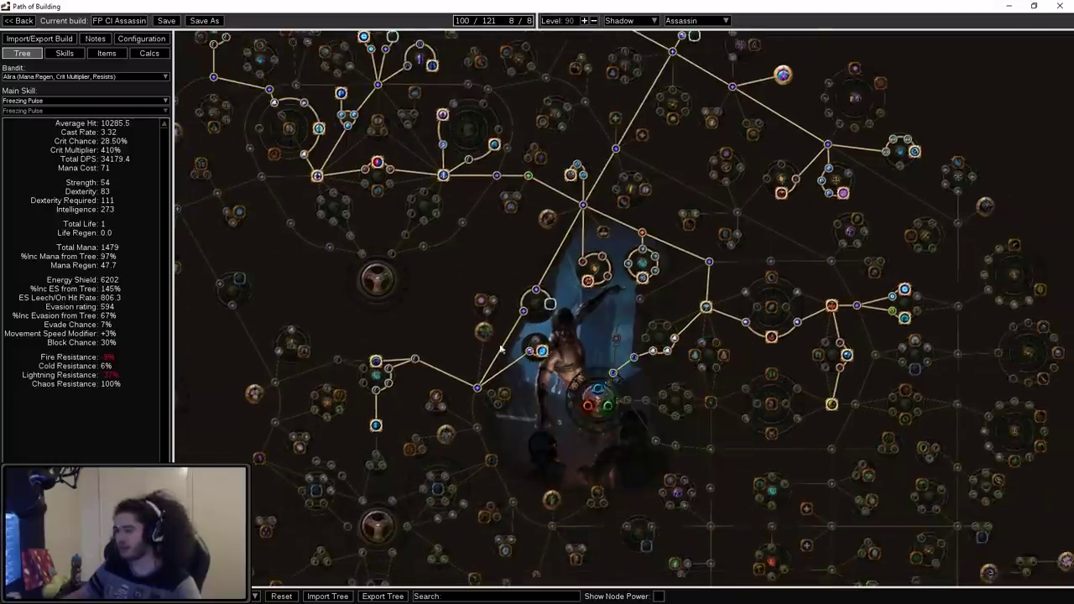
# - Zoom in on Arcane Will, then reload the 119-point tree and recenter it
pyautogui.moveTo(443, 115); pyautogui.dragTo(618, 221)
pyautogui.scroll(2, 617, 221)
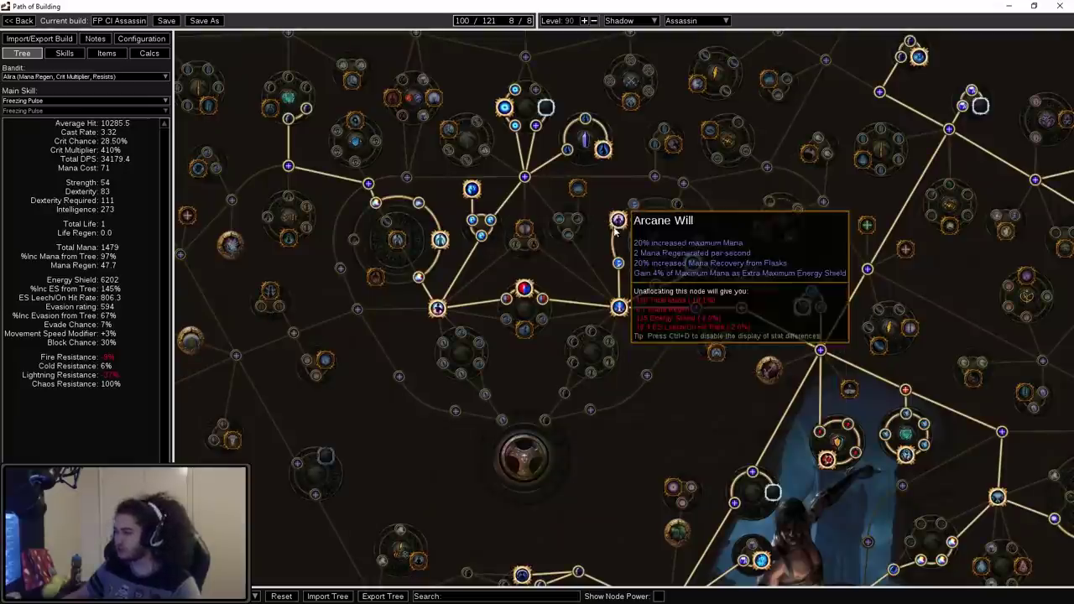
pyautogui.scroll(-5, 618, 241)
pyautogui.moveTo(665, 382); pyautogui.dragTo(546, 298)
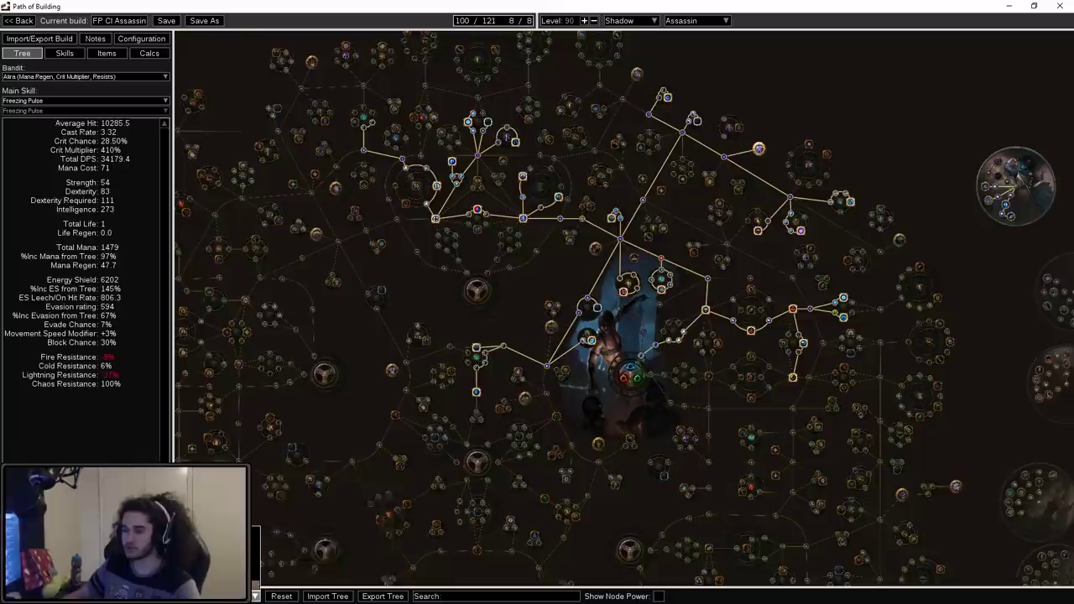
pyautogui.click(256, 596)
pyautogui.click(303, 504)
pyautogui.moveTo(511, 377)
pyautogui.mouseDown()
pyautogui.moveTo(485, 309)
pyautogui.moveTo(492, 328)
pyautogui.moveTo(473, 347)
pyautogui.mouseUp()
# - Zoom into the jewel socket to read the Hypnotic Eye Jewel tooltip, then zoom back out
pyautogui.scroll(5, 522, 341)
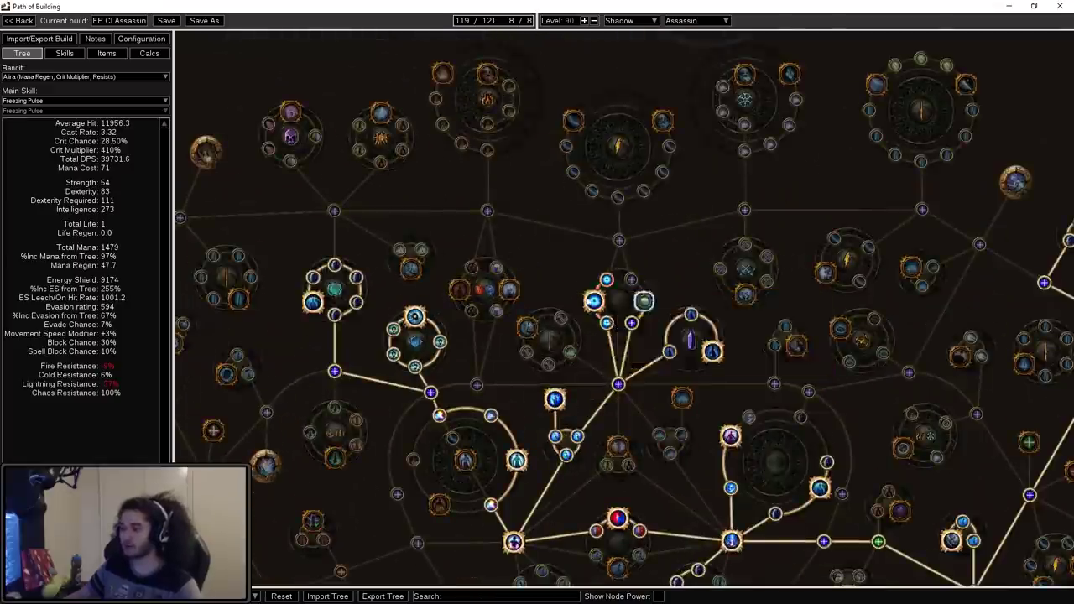
pyautogui.scroll(-3, 731, 394)
pyautogui.scroll(-1, 775, 335)
pyautogui.scroll(5, 618, 347)
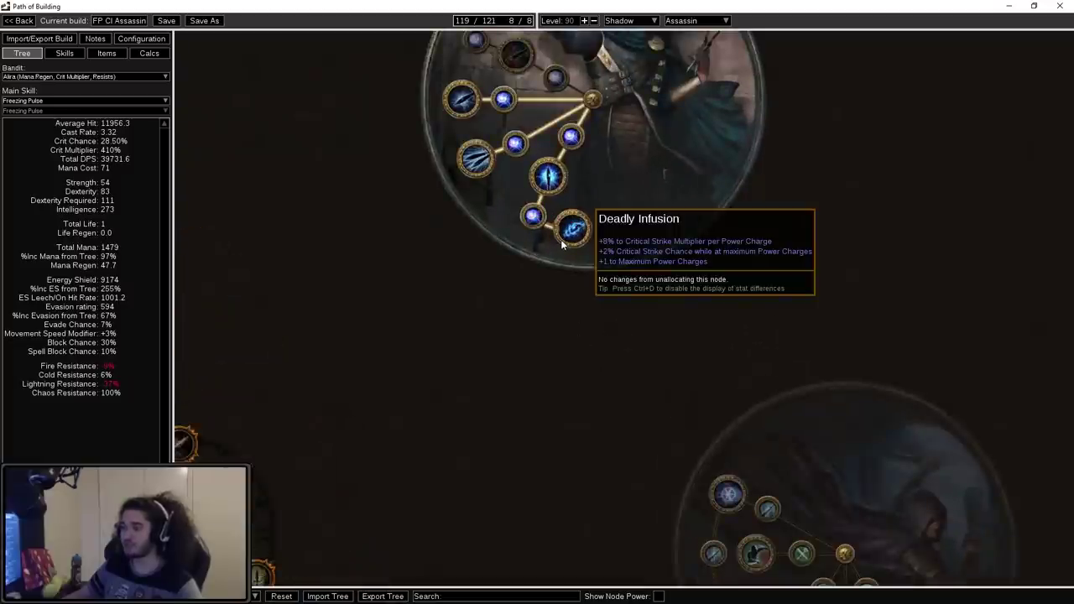
pyautogui.scroll(-1, 567, 237)
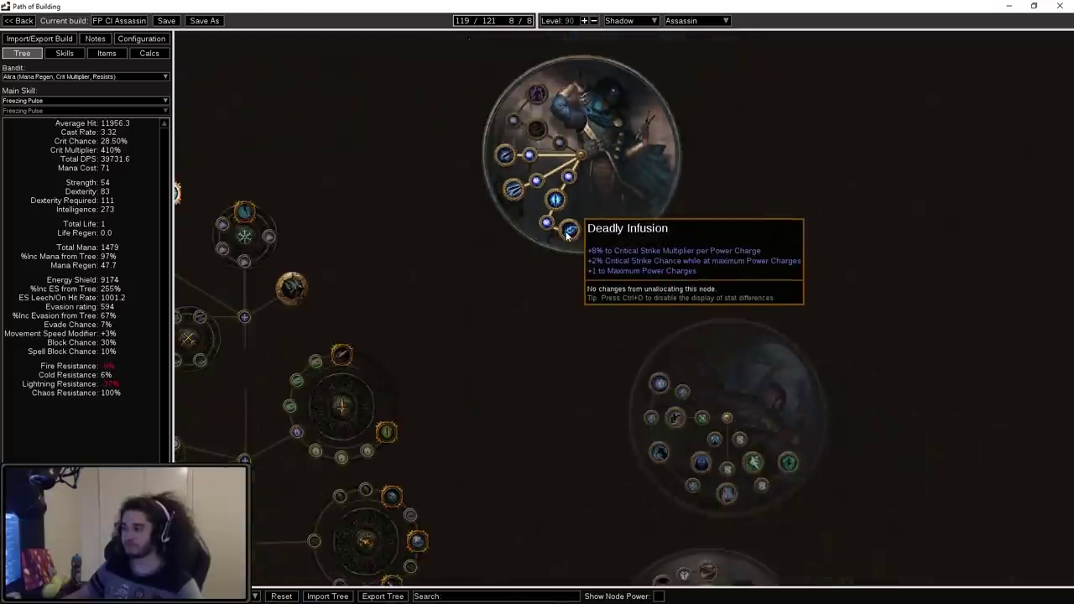
pyautogui.scroll(-3, 567, 237)
pyautogui.moveTo(528, 267)
pyautogui.mouseDown()
pyautogui.moveTo(1008, 267)
pyautogui.moveTo(965, 279)
pyautogui.moveTo(966, 269)
pyautogui.mouseUp()
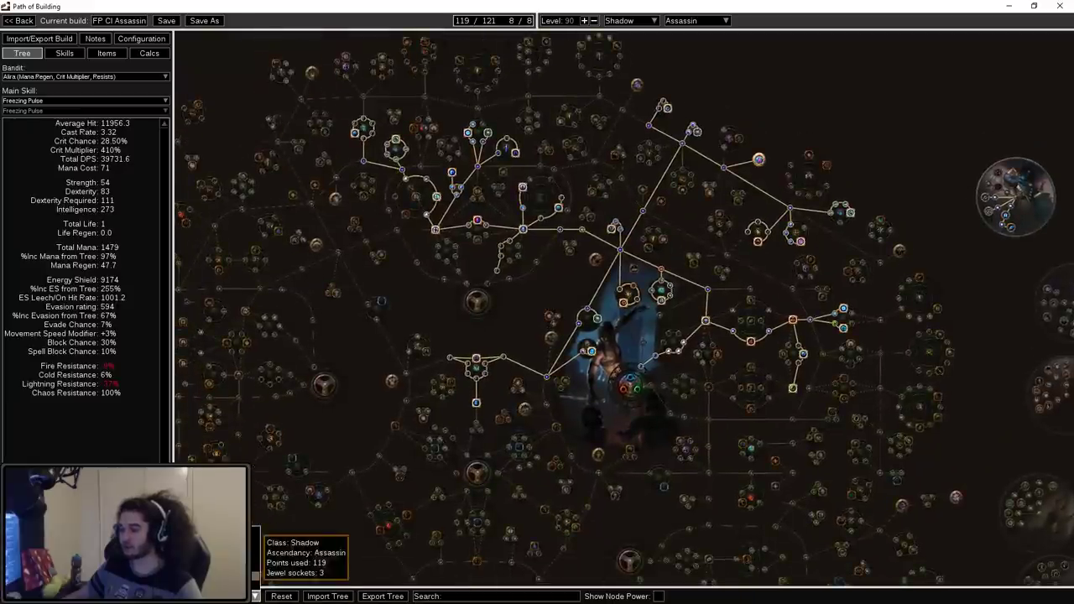
pyautogui.scroll(5, 520, 311)
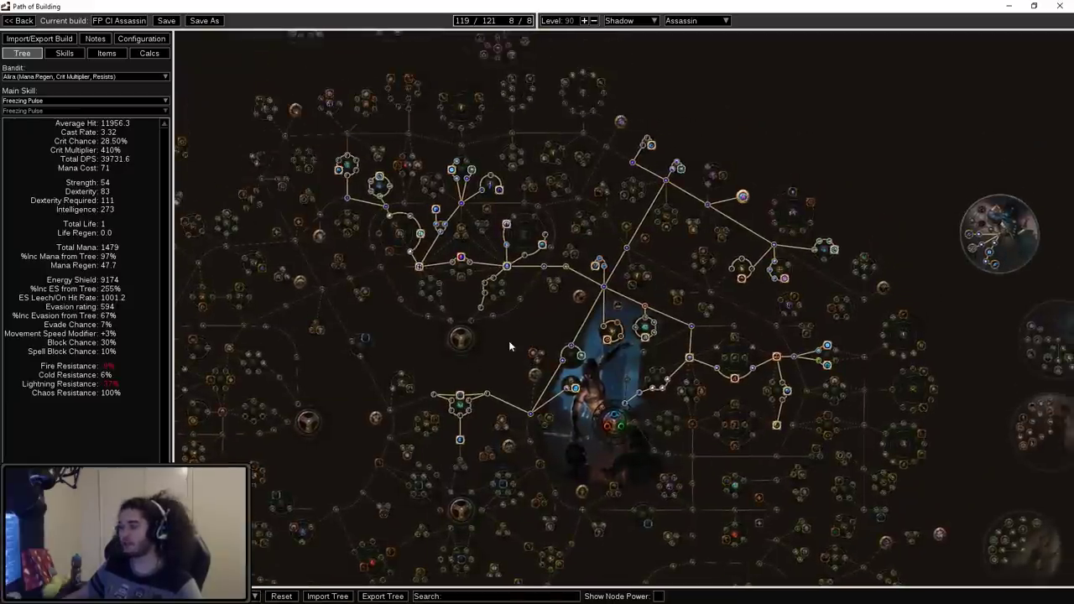
pyautogui.scroll(3, 533, 251)
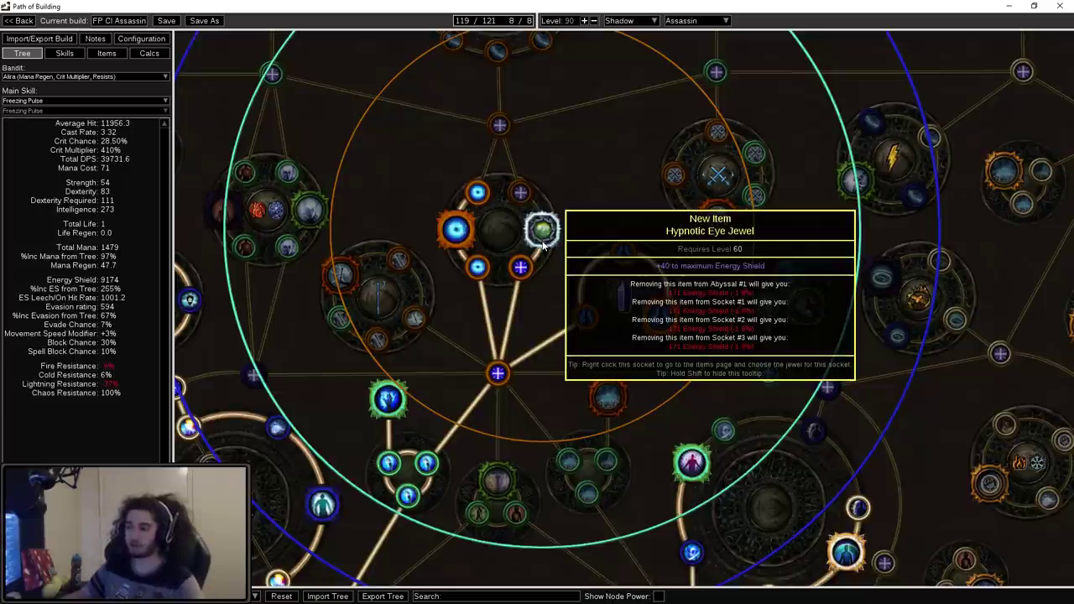
pyautogui.scroll(-5, 544, 244)
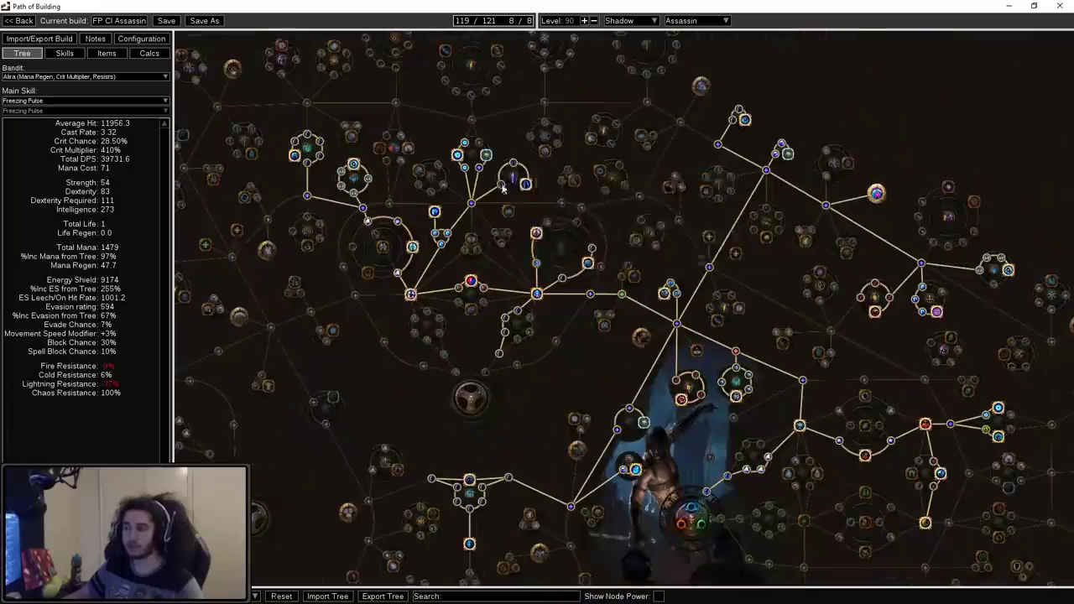
pyautogui.scroll(1, 767, 383)
pyautogui.scroll(-1, 364, 345)
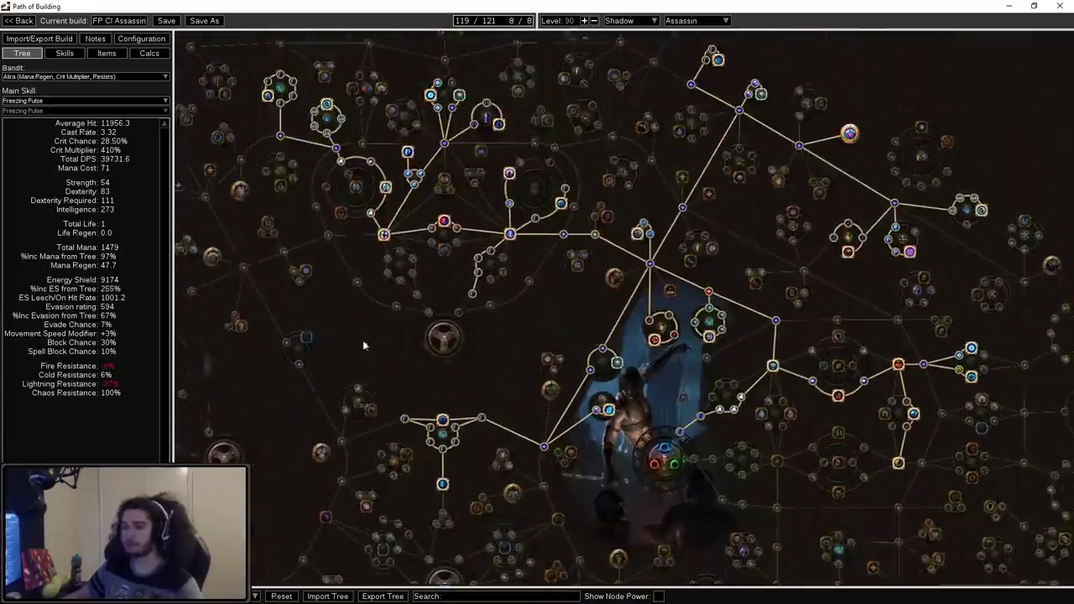
# - Show the equipped items and review the energy shield gear and Two-Stone Rings
pyautogui.click(101, 52)
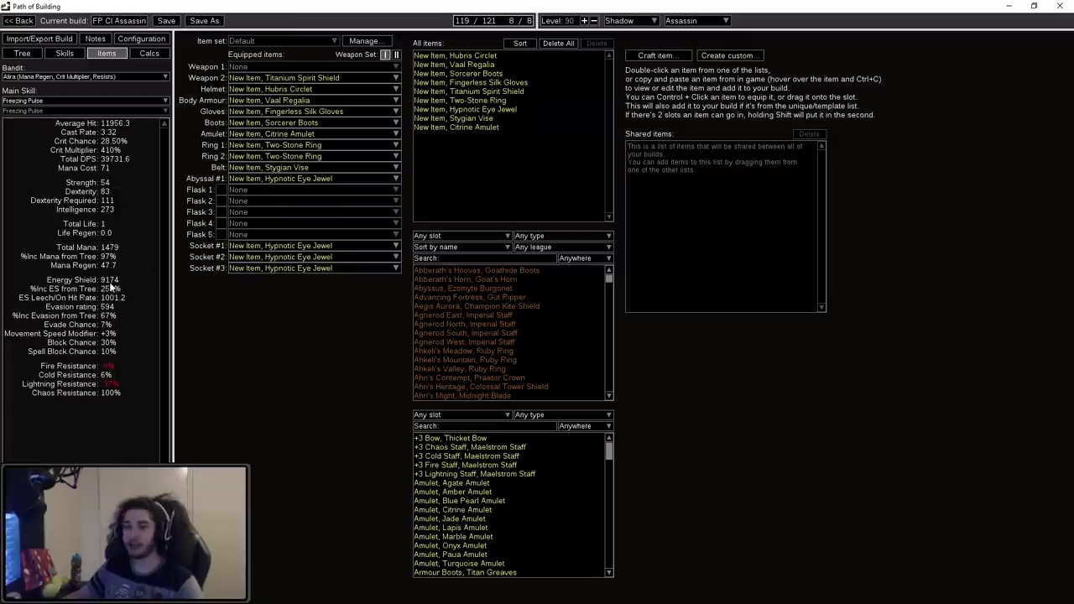
pyautogui.moveTo(558, 23)
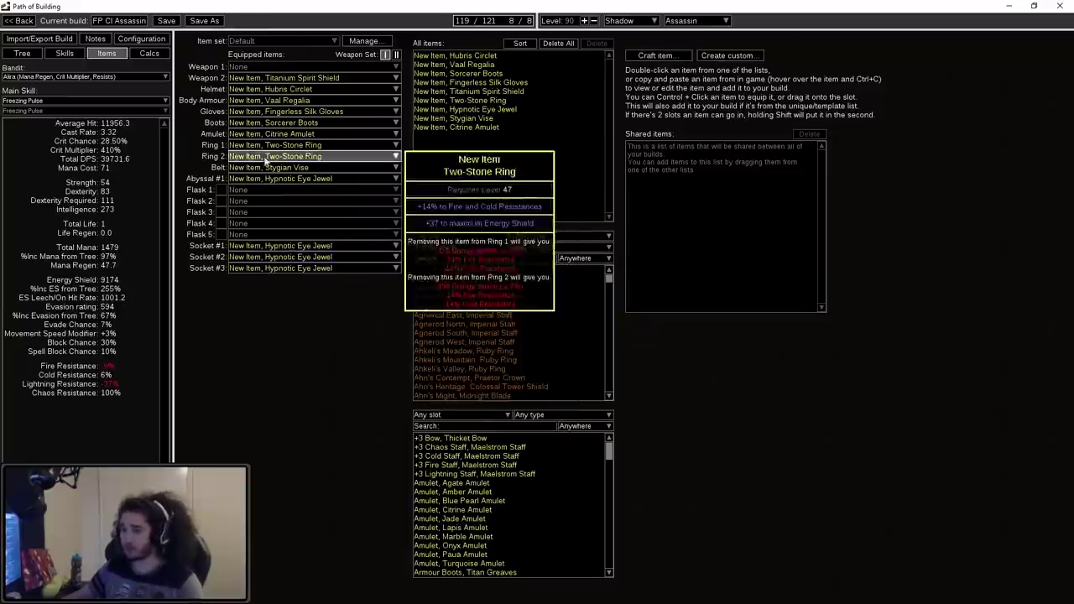
# - Show the level-20 Freezing Pulse gem links and disable the Controlled Destruction support
pyautogui.click(22, 53)
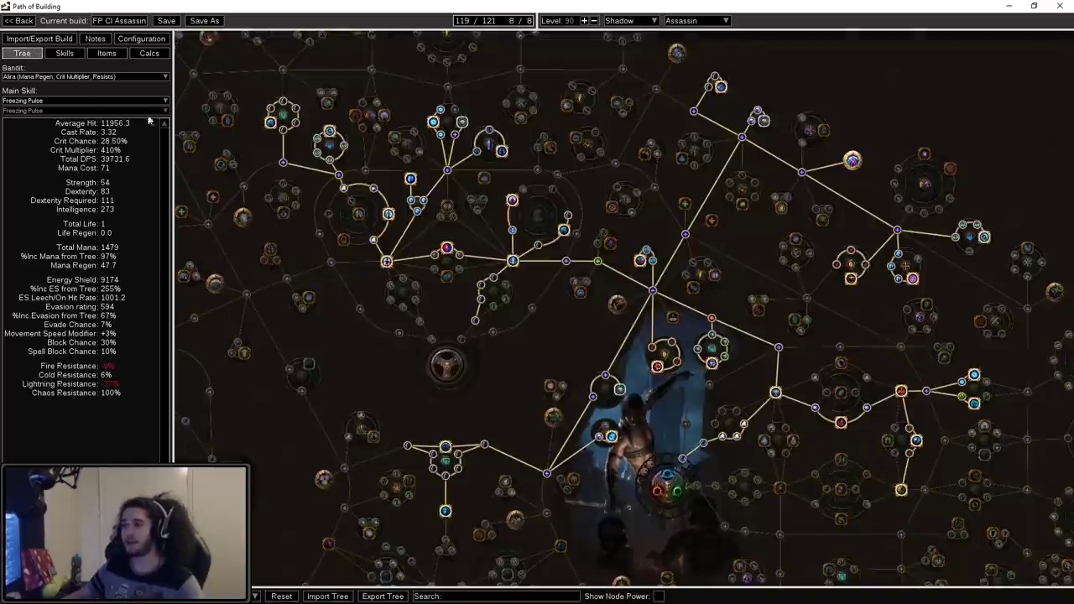
pyautogui.moveTo(565, 370)
pyautogui.mouseDown()
pyautogui.moveTo(477, 158)
pyautogui.moveTo(393, 259)
pyautogui.moveTo(477, 317)
pyautogui.moveTo(628, 340)
pyautogui.mouseUp()
pyautogui.click(59, 57)
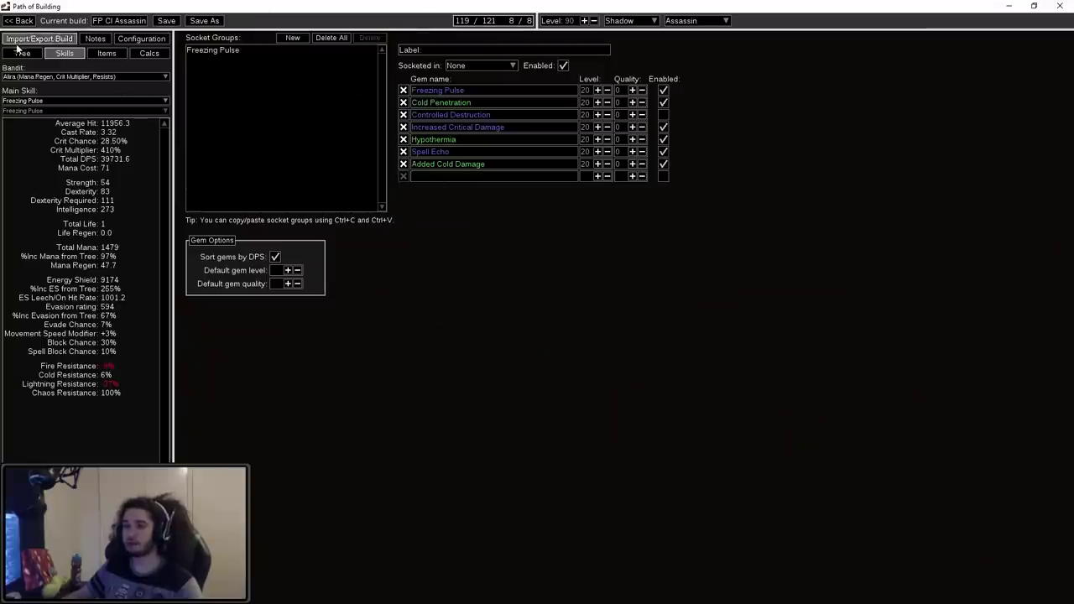
pyautogui.moveTo(467, 90)
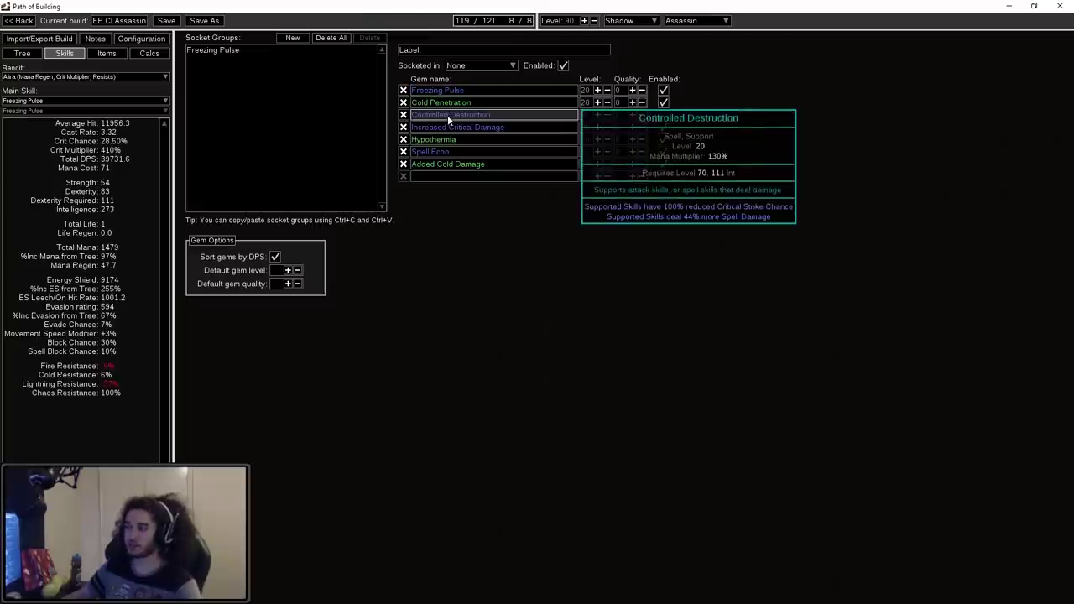
pyautogui.click(663, 115)
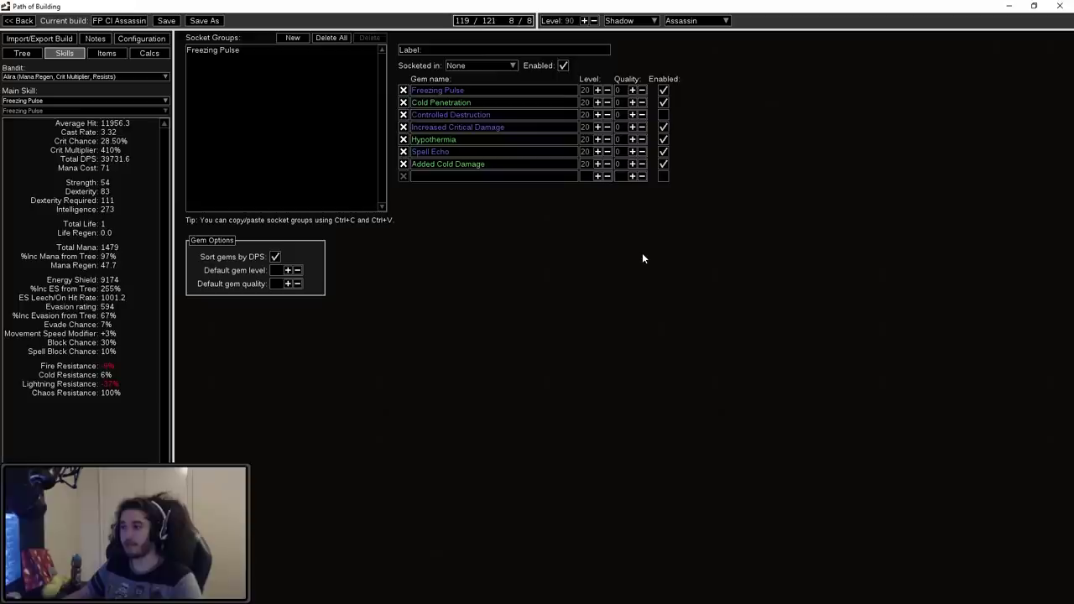
# - Return to the passive tree and pan across the allocated nodes near the Assassin start
pyautogui.click(26, 54)
pyautogui.scroll(-5, 438, 233)
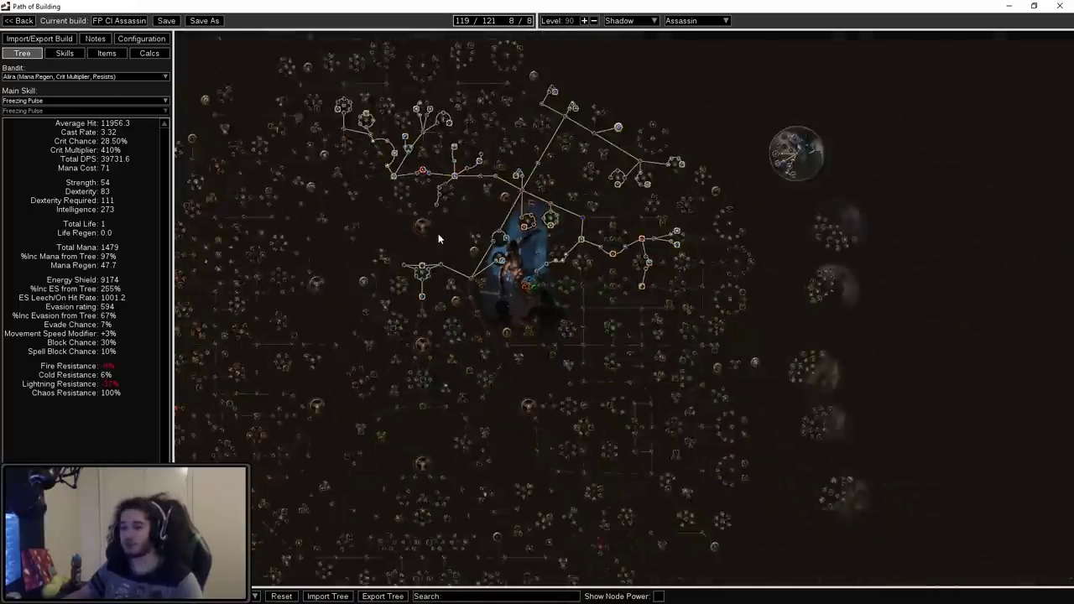
pyautogui.moveTo(438, 346)
pyautogui.mouseDown()
pyautogui.moveTo(431, 384)
pyautogui.moveTo(422, 221)
pyautogui.moveTo(489, 331)
pyautogui.moveTo(403, 227)
pyautogui.moveTo(403, 272)
pyautogui.moveTo(400, 183)
pyautogui.mouseUp()
pyautogui.scroll(3, 527, 219)
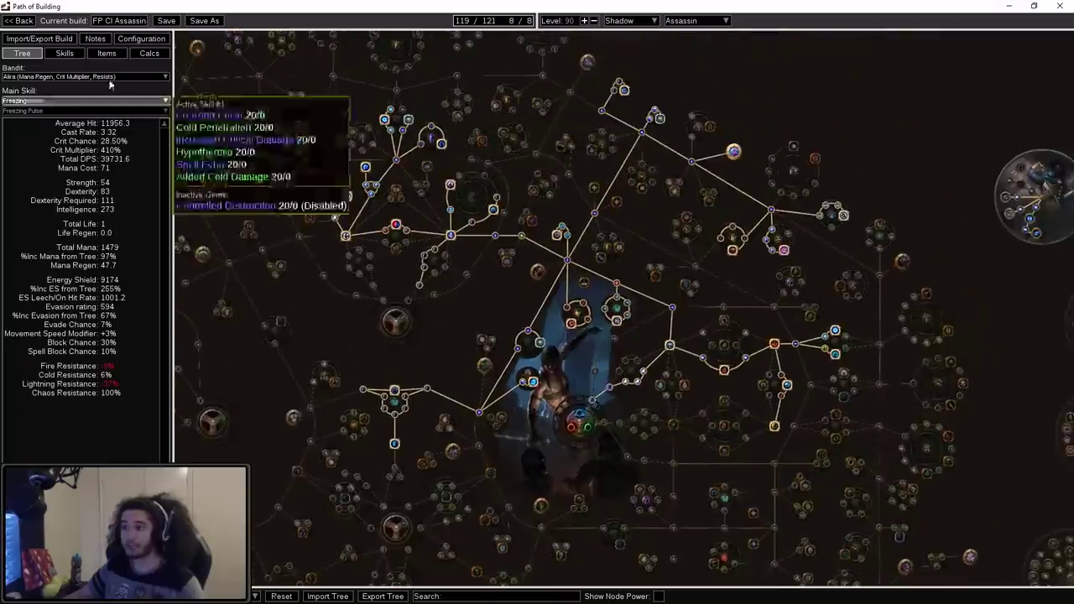
pyautogui.moveTo(749, 170)
pyautogui.mouseDown()
pyautogui.moveTo(732, 141)
pyautogui.moveTo(625, 321)
pyautogui.moveTo(606, 216)
pyautogui.moveTo(592, 302)
pyautogui.moveTo(735, 144)
pyautogui.mouseUp()
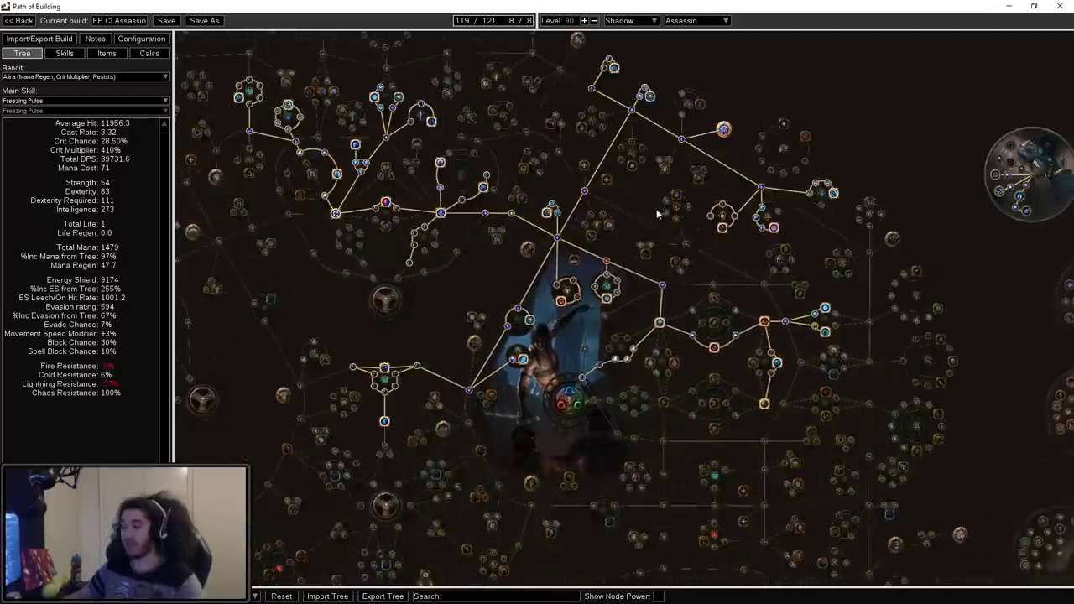
pyautogui.moveTo(660, 214)
pyautogui.mouseDown()
pyautogui.moveTo(588, 201)
pyautogui.moveTo(592, 240)
pyautogui.mouseUp()
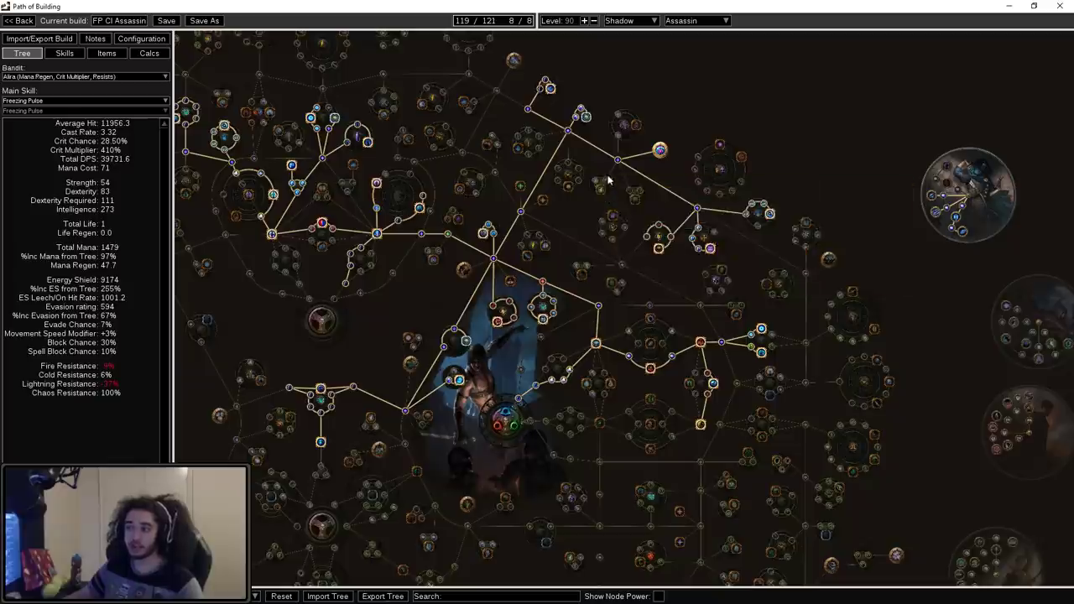
pyautogui.moveTo(772, 349); pyautogui.dragTo(711, 380)
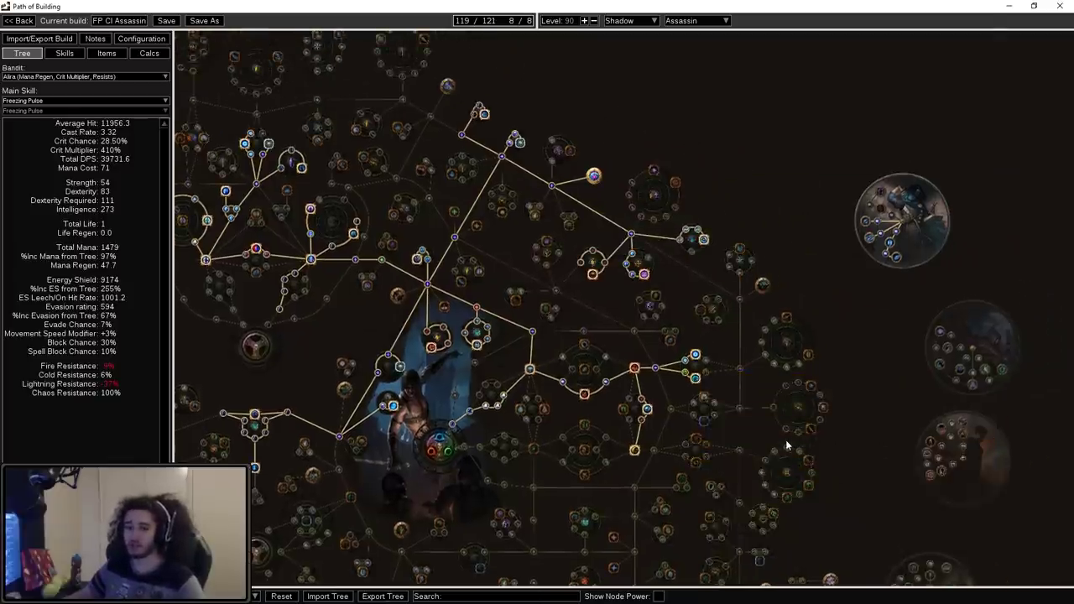
pyautogui.moveTo(589, 317)
pyautogui.mouseDown()
pyautogui.moveTo(582, 353)
pyautogui.moveTo(653, 243)
pyautogui.mouseUp()
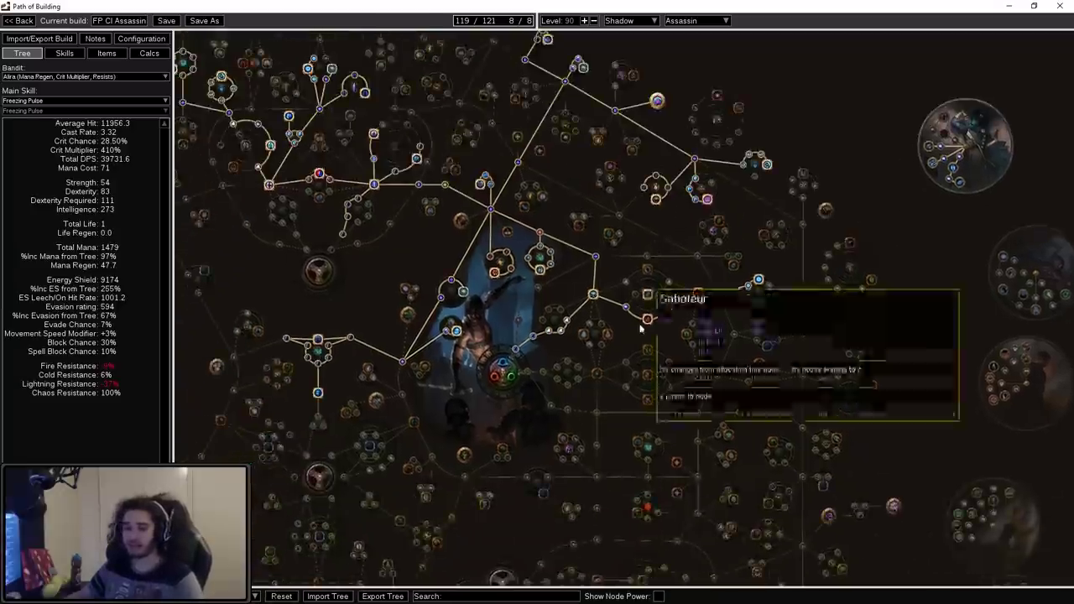
# - Zoom out to survey more of the 119-point tree, then zoom back in on allocated nodes
pyautogui.scroll(-2, 624, 444)
pyautogui.moveTo(557, 476); pyautogui.dragTo(598, 320)
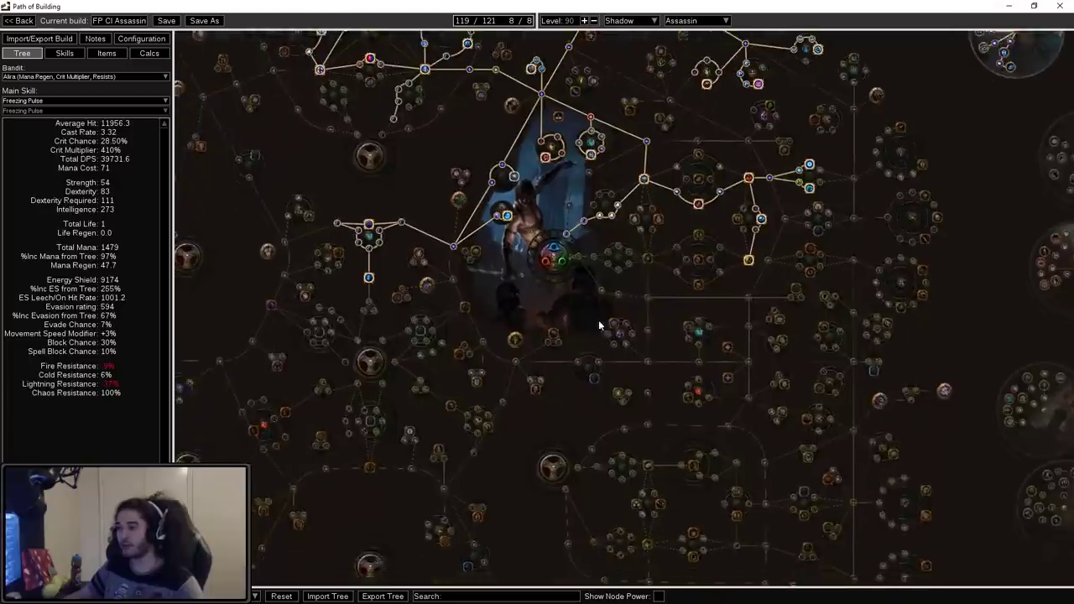
pyautogui.moveTo(514, 311)
pyautogui.mouseDown()
pyautogui.moveTo(548, 361)
pyautogui.moveTo(554, 403)
pyautogui.mouseUp()
pyautogui.moveTo(388, 267)
pyautogui.mouseDown()
pyautogui.moveTo(386, 495)
pyautogui.moveTo(439, 192)
pyautogui.mouseUp()
pyautogui.moveTo(545, 263); pyautogui.dragTo(518, 330)
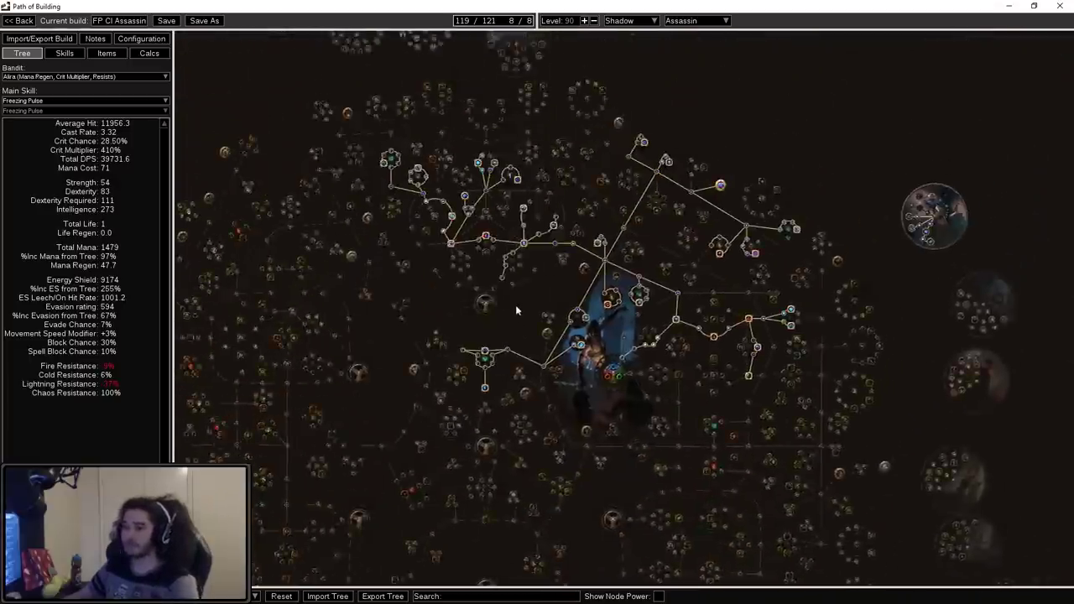
pyautogui.scroll(2, 515, 311)
pyautogui.moveTo(523, 293)
pyautogui.mouseDown()
pyautogui.moveTo(461, 206)
pyautogui.moveTo(503, 242)
pyautogui.mouseUp()
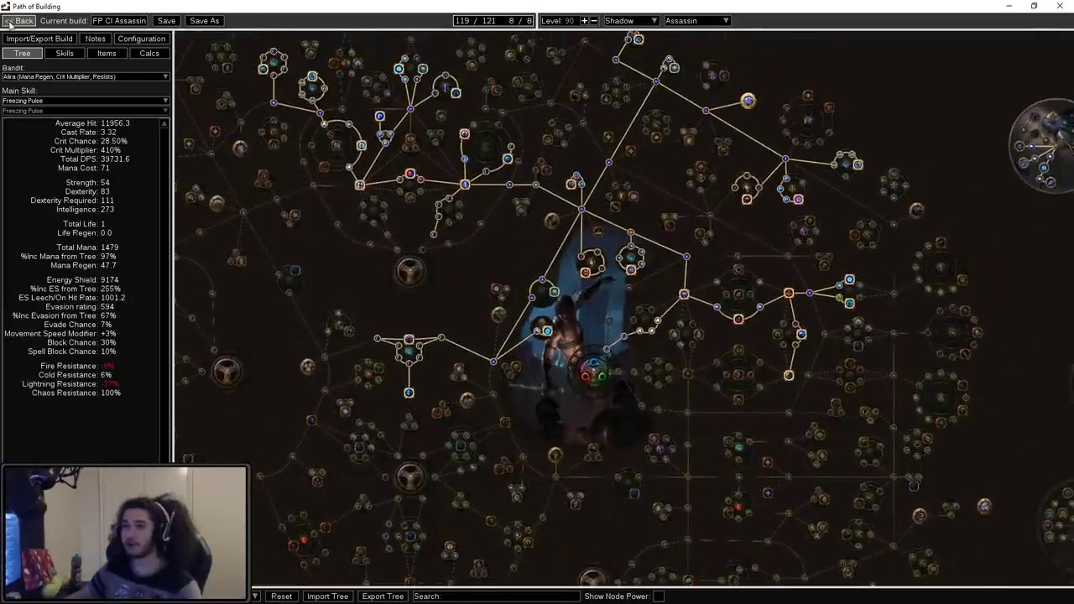
pyautogui.moveTo(435, 279)
pyautogui.mouseDown()
pyautogui.moveTo(427, 362)
pyautogui.moveTo(426, 276)
pyautogui.moveTo(449, 305)
pyautogui.moveTo(448, 337)
pyautogui.moveTo(414, 277)
pyautogui.moveTo(422, 312)
pyautogui.mouseUp()
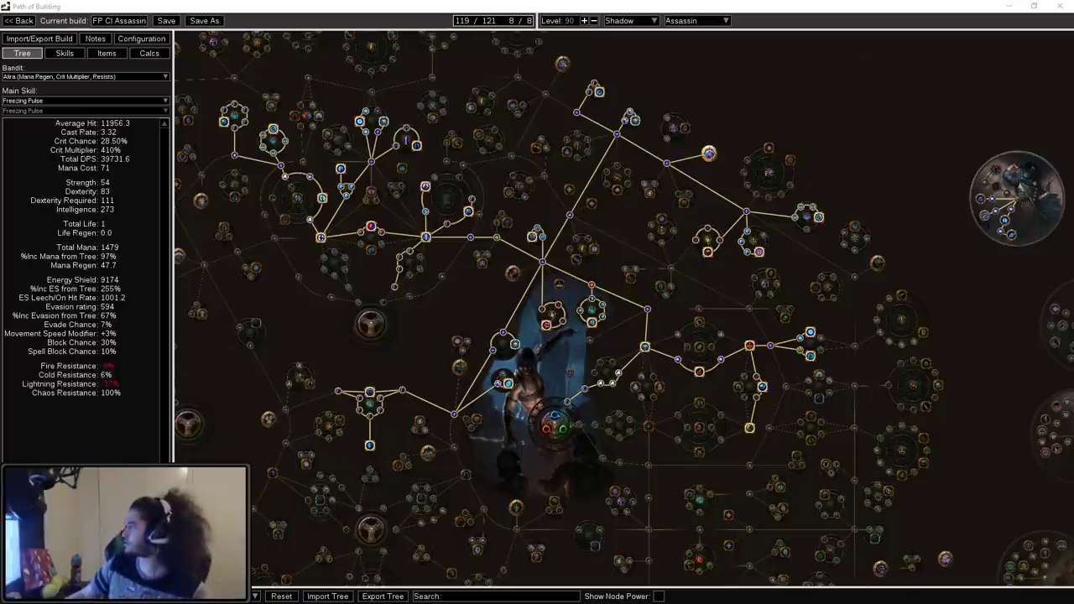
# - Switch to the Spine of the First Claimant wiki page and highlight its frozen-enemy, cold damage and speed lines
pyautogui.hotkey('alt', 'Tab')
pyautogui.scroll(-4, 793, 328)
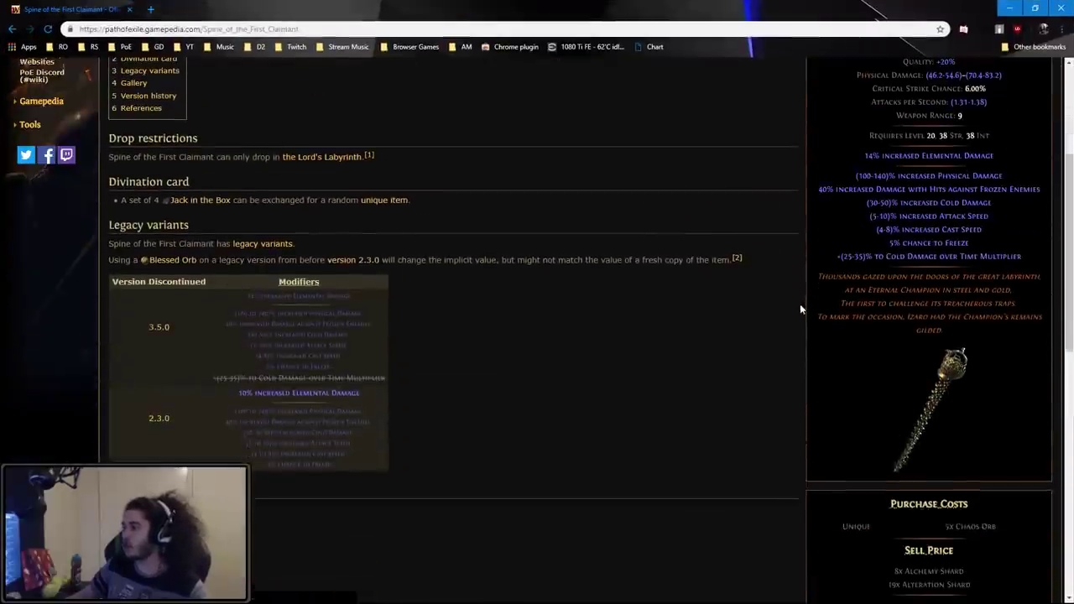
pyautogui.scroll(2, 797, 309)
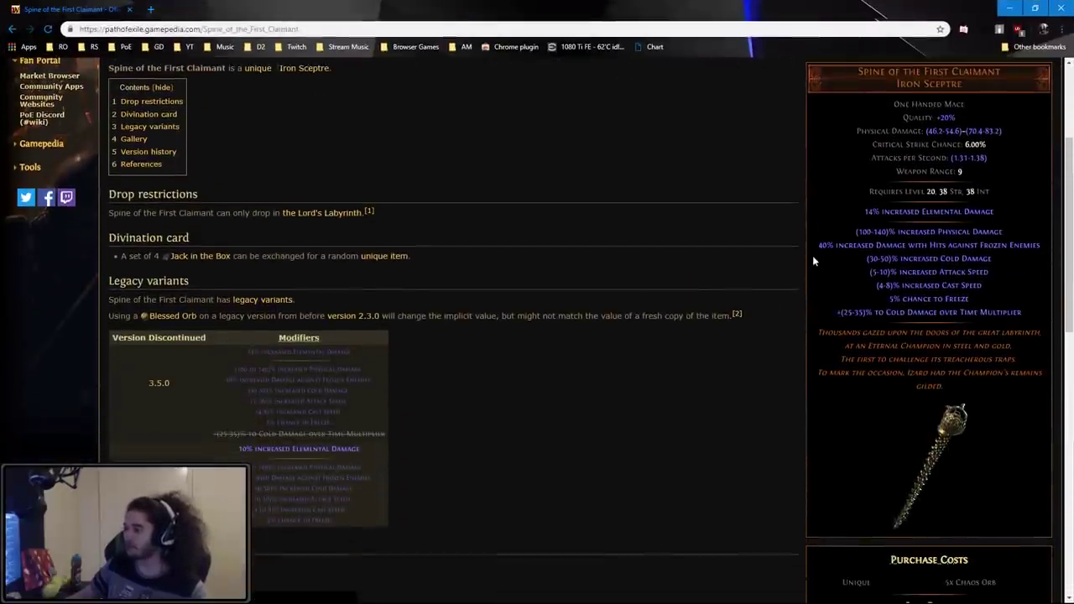
pyautogui.moveTo(819, 245)
pyautogui.mouseDown()
pyautogui.moveTo(1037, 245)
pyautogui.moveTo(866, 264)
pyautogui.moveTo(816, 246)
pyautogui.mouseUp()
pyautogui.click(1015, 277)
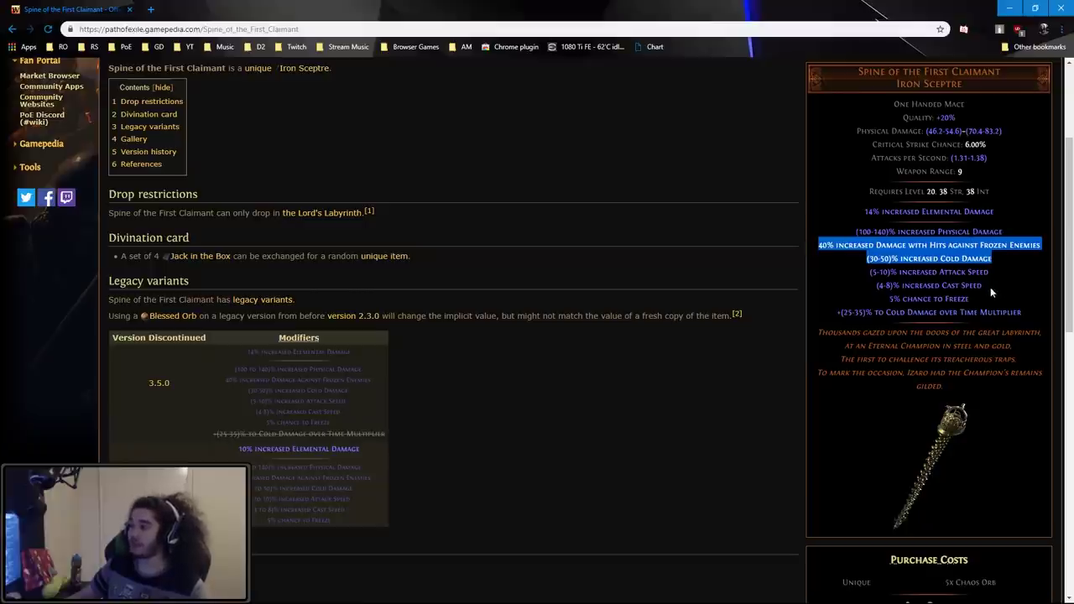
pyautogui.moveTo(991, 287)
pyautogui.mouseDown()
pyautogui.moveTo(855, 275)
pyautogui.moveTo(851, 292)
pyautogui.mouseUp()
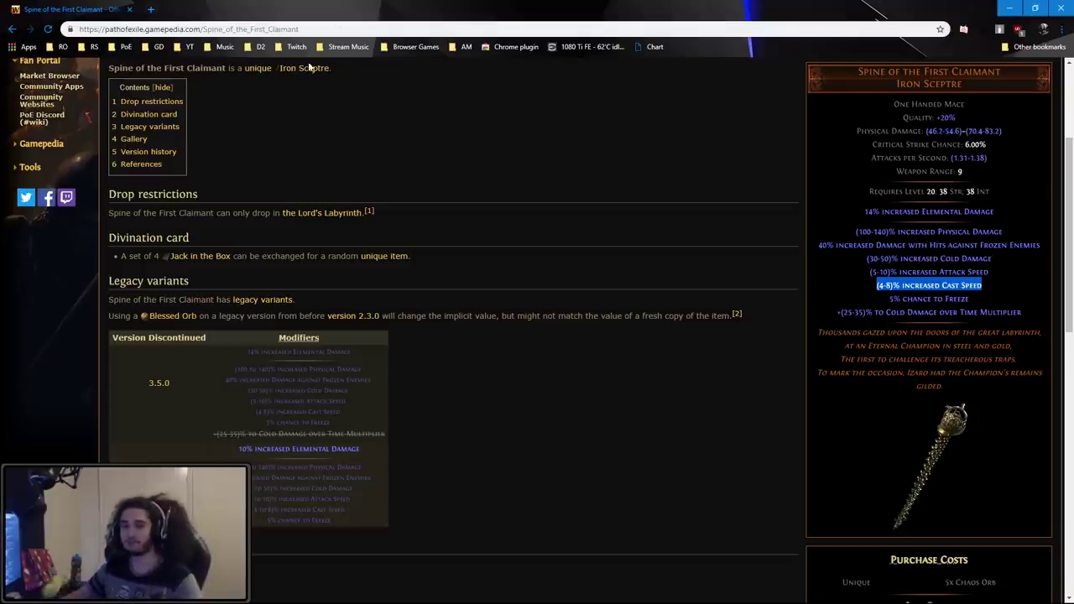
# - Switch back to Path of Building and zoom out on the 119-point FP CI Assassin passive tree
pyautogui.hotkey('alt', 'Tab')
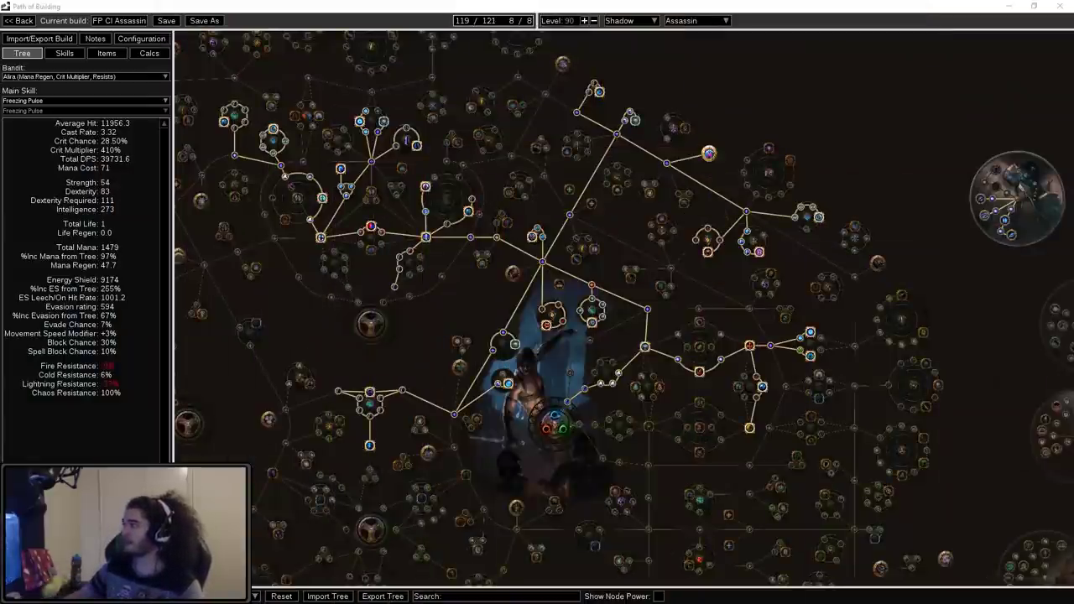
pyautogui.moveTo(449, 344)
pyautogui.mouseDown()
pyautogui.moveTo(526, 386)
pyautogui.moveTo(605, 278)
pyautogui.moveTo(531, 346)
pyautogui.moveTo(680, 256)
pyautogui.mouseUp()
pyautogui.scroll(-1, 528, 376)
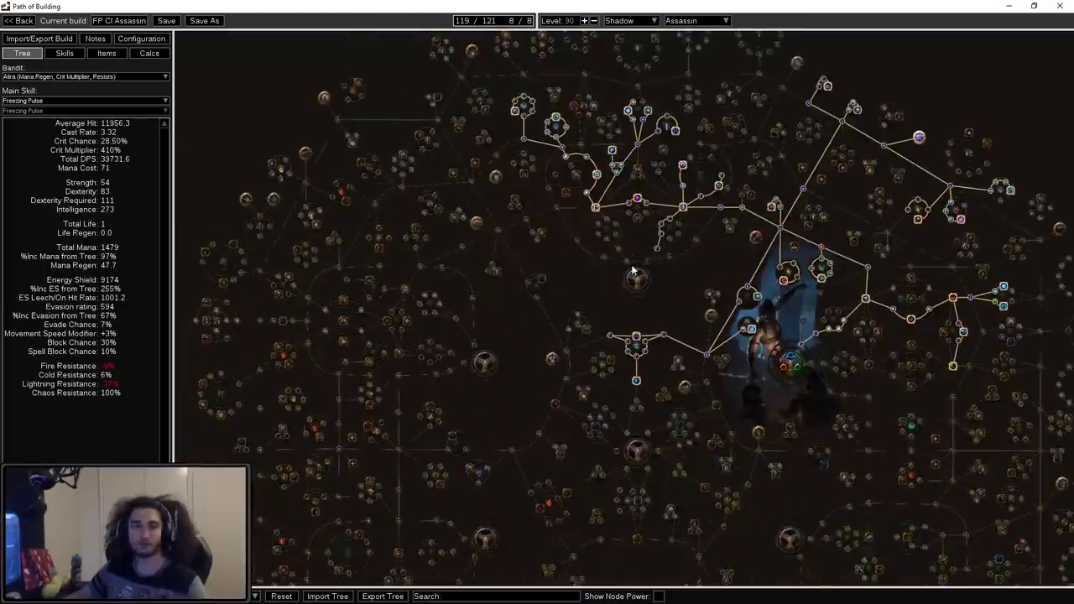